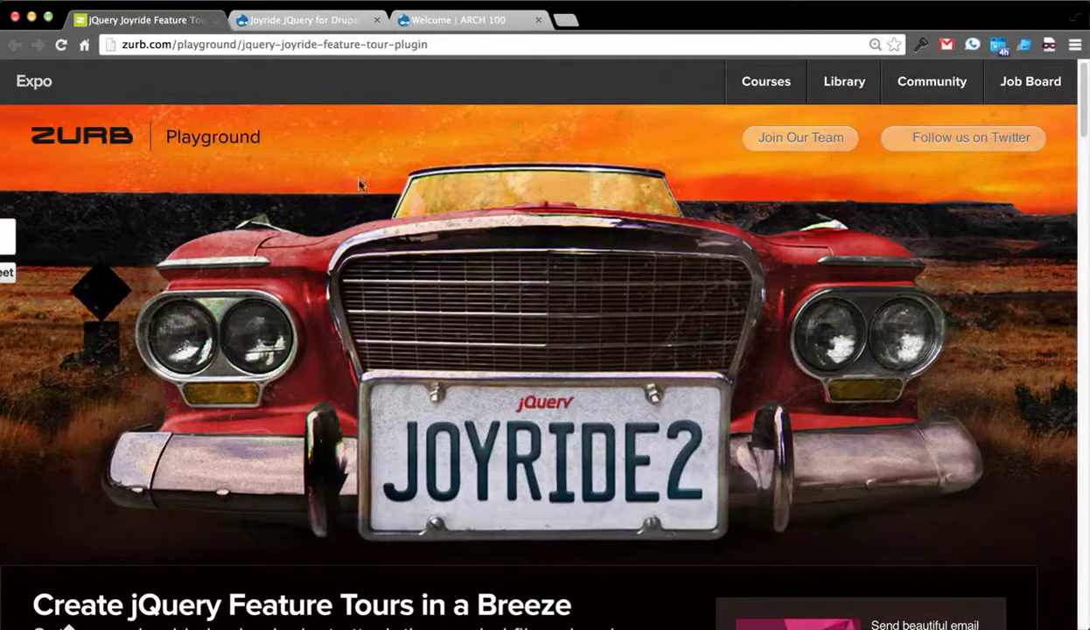
- Play the Joyride feature tour on the ZURB demo page through to its About the Car tip, then close the tour and page
{"action": "scroll", "coordinate": [450, 232], "scroll_direction": "down", "scroll_amount": 3}
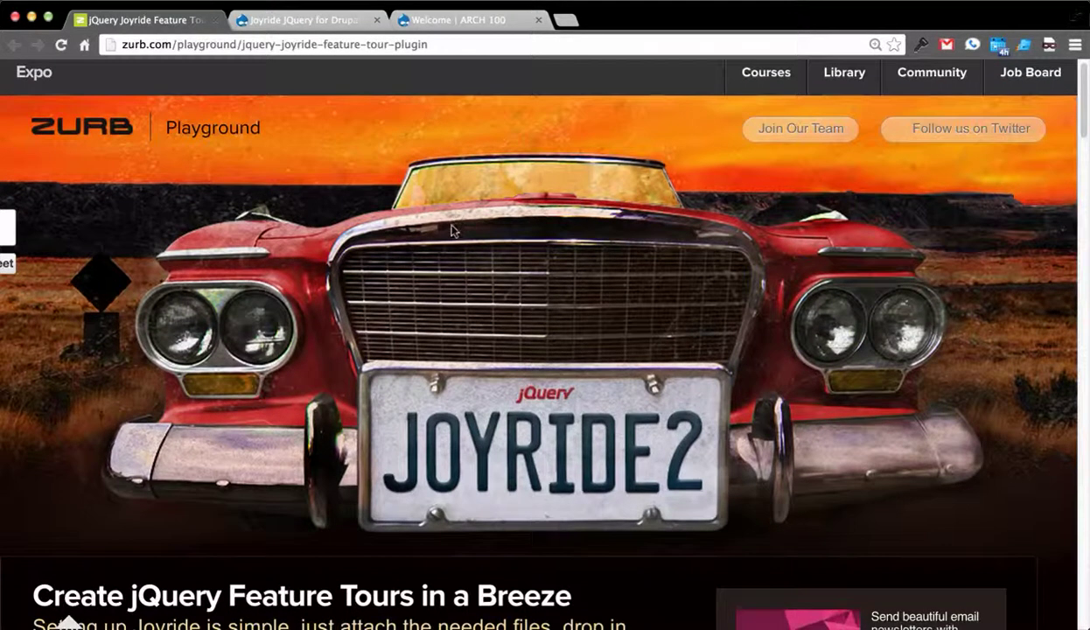
{"action": "scroll", "coordinate": [454, 232], "scroll_direction": "down", "scroll_amount": 5}
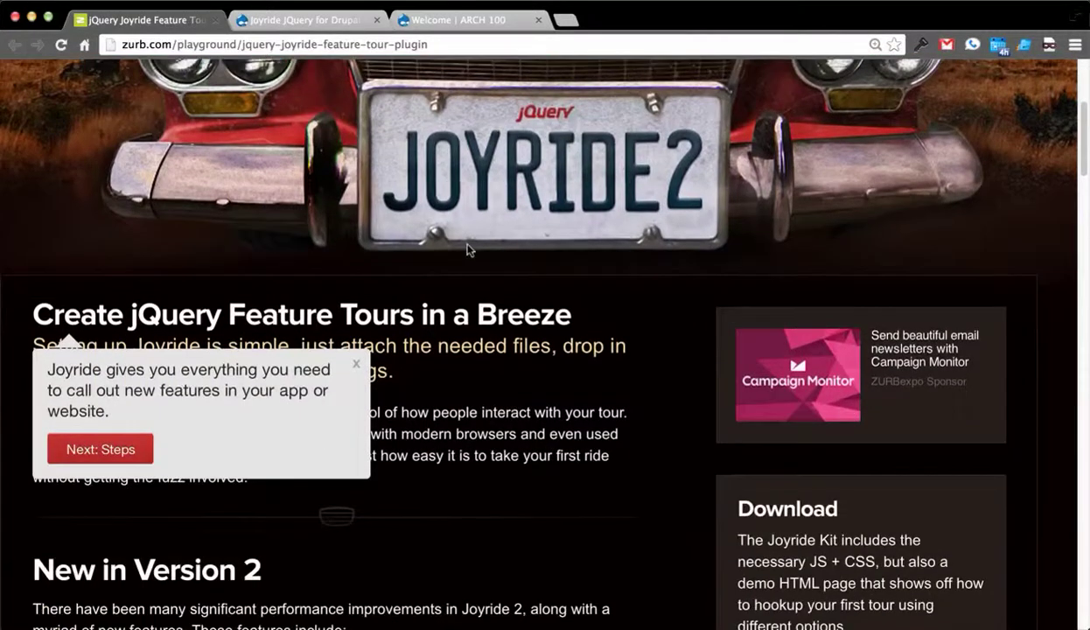
{"action": "left_click", "coordinate": [84, 457]}
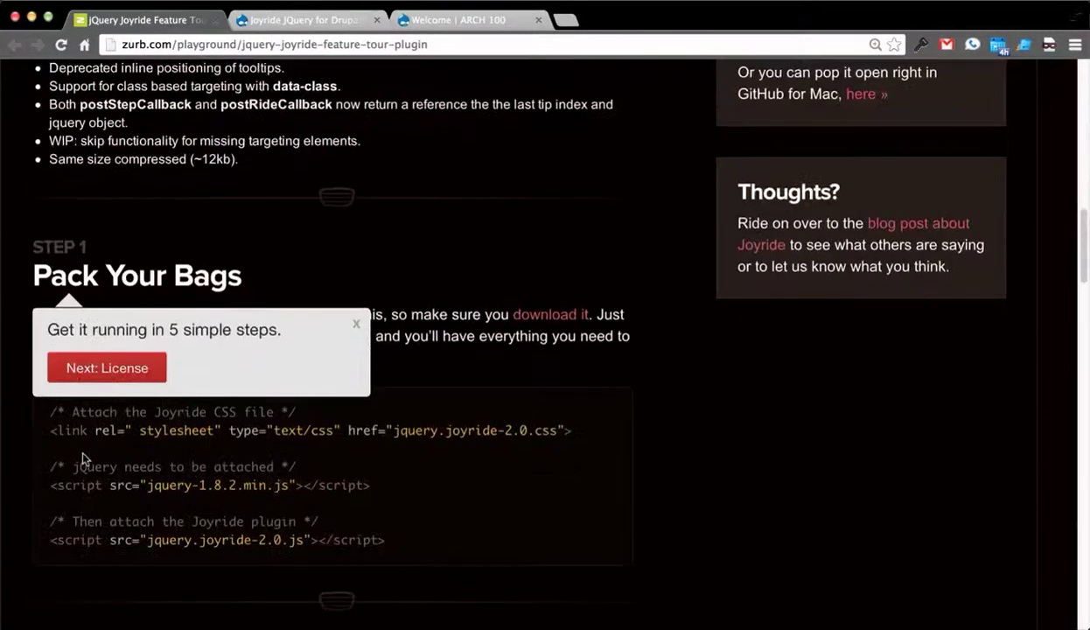
{"action": "left_click", "coordinate": [98, 371]}
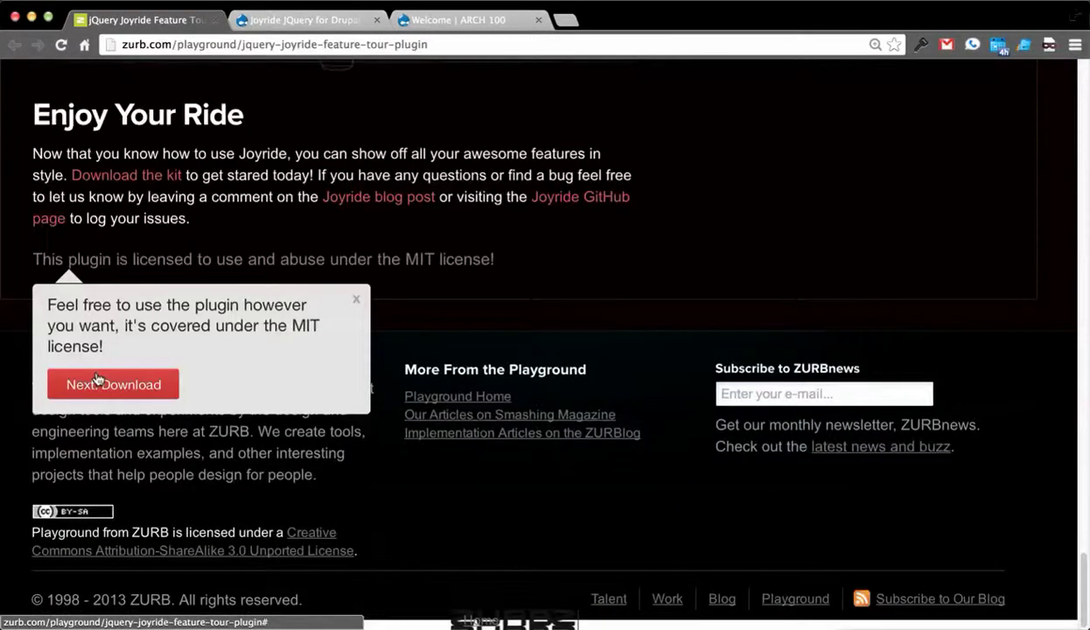
{"action": "left_click", "coordinate": [98, 379]}
{"action": "left_click", "coordinate": [763, 349]}
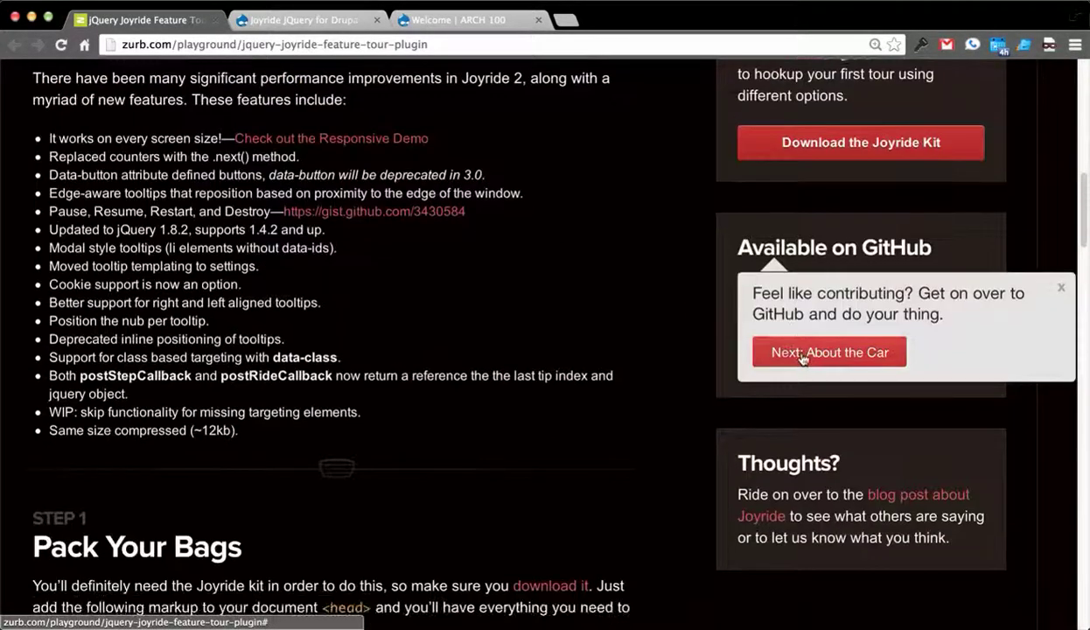
{"action": "left_click", "coordinate": [802, 354]}
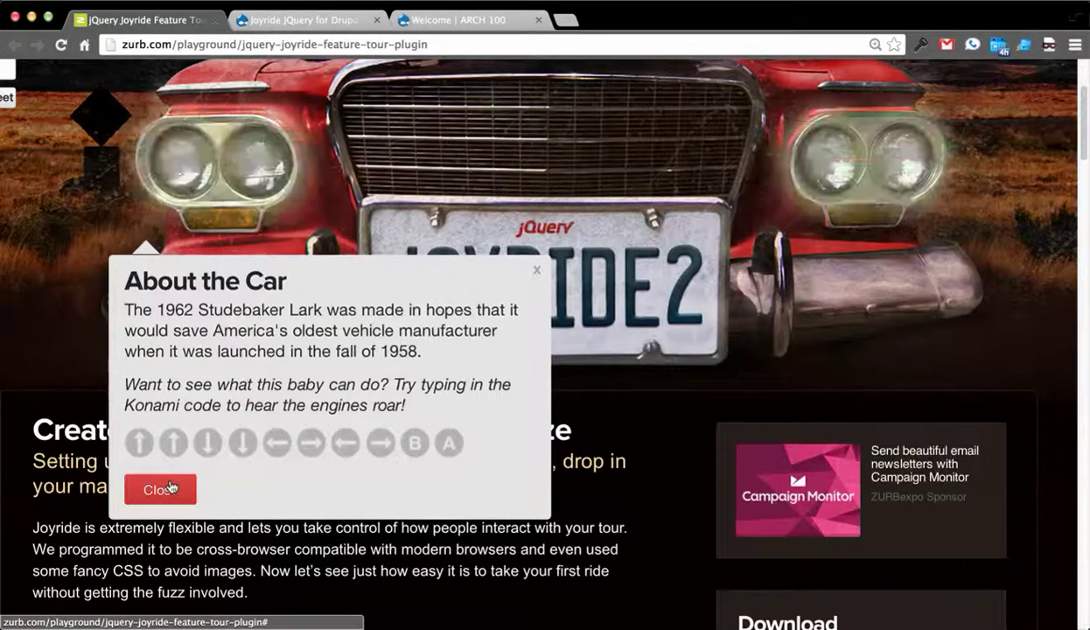
{"action": "scroll", "coordinate": [167, 489], "scroll_direction": "up", "scroll_amount": 2}
{"action": "scroll", "coordinate": [167, 488], "scroll_direction": "down", "scroll_amount": 2}
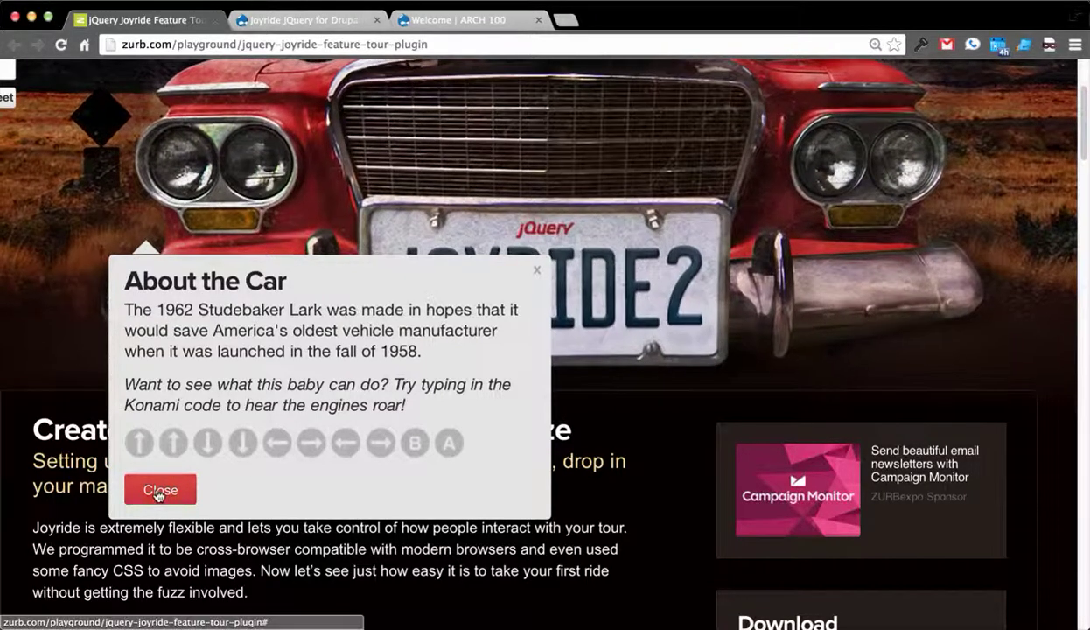
{"action": "left_click", "coordinate": [159, 492]}
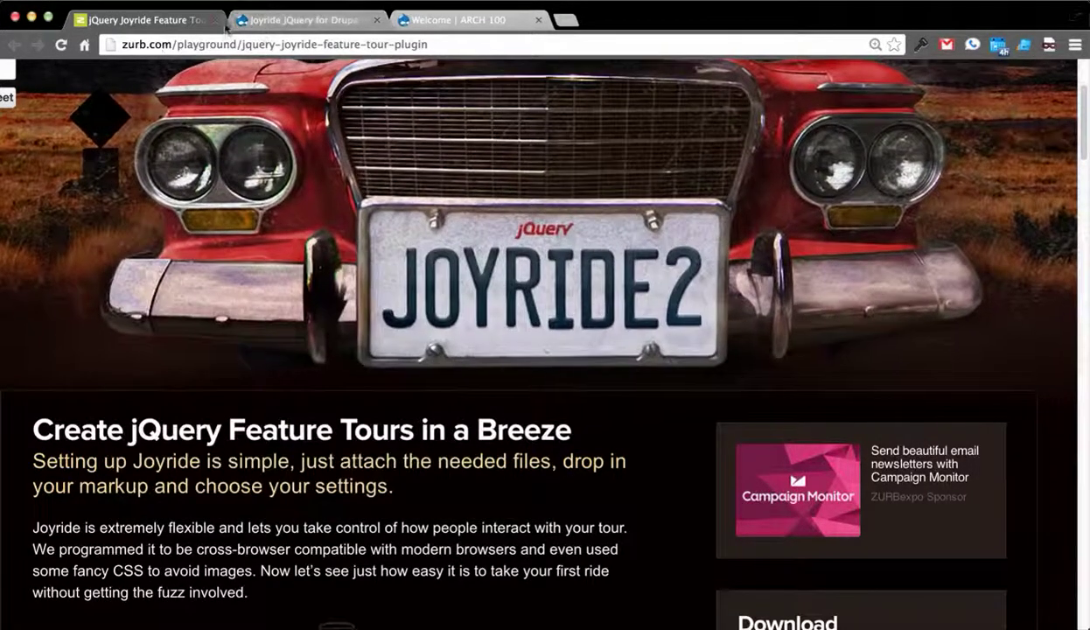
{"action": "left_click", "coordinate": [215, 20]}
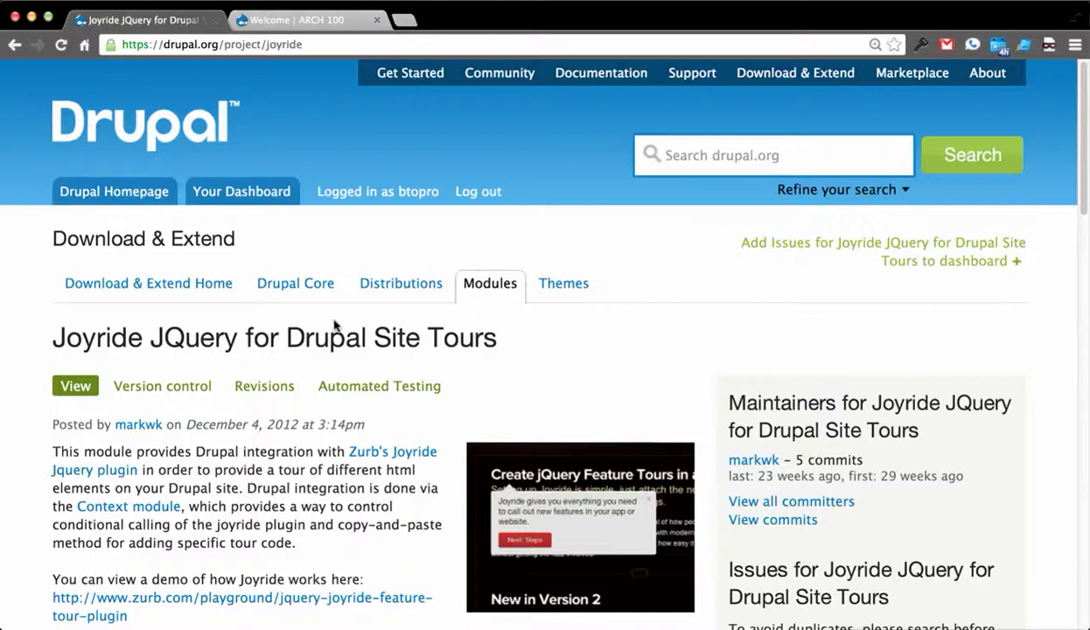
- Review the Drupal Joyride module's project page, including its downloads, known issues, usage notes and installation instructions
{"action": "scroll", "coordinate": [324, 317], "scroll_direction": "down", "scroll_amount": 15}
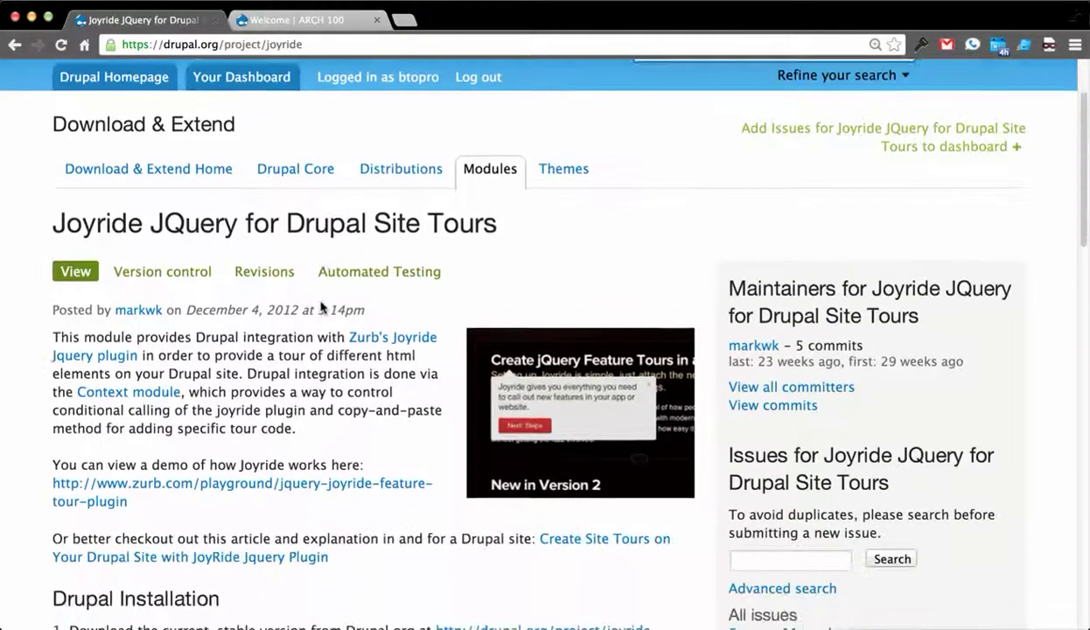
{"action": "scroll", "coordinate": [392, 388], "scroll_direction": "up", "scroll_amount": 5}
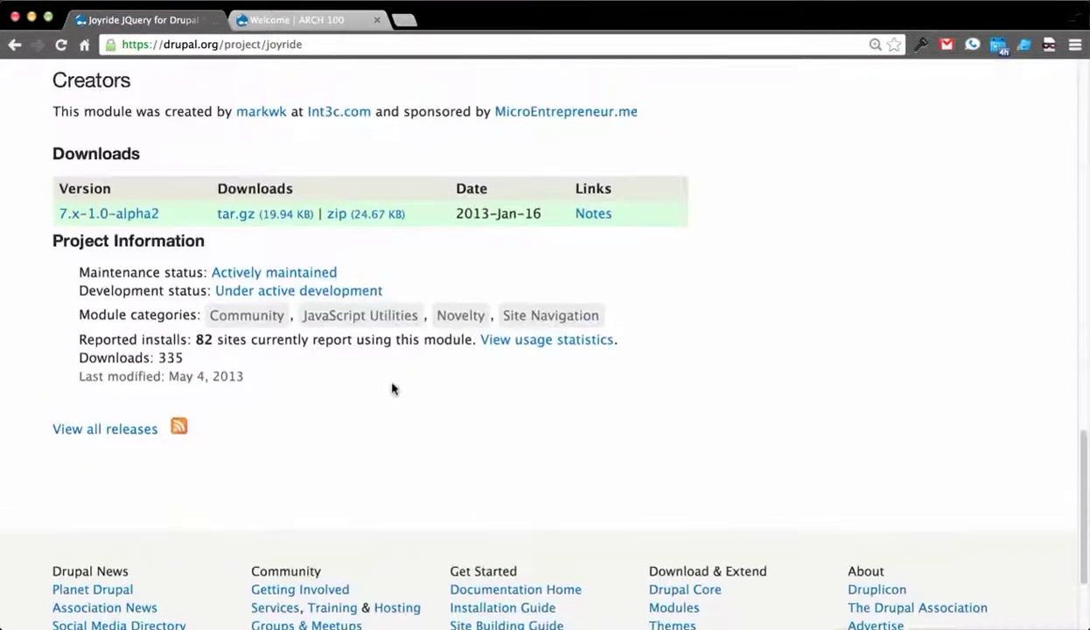
{"action": "scroll", "coordinate": [392, 389], "scroll_direction": "up", "scroll_amount": 10}
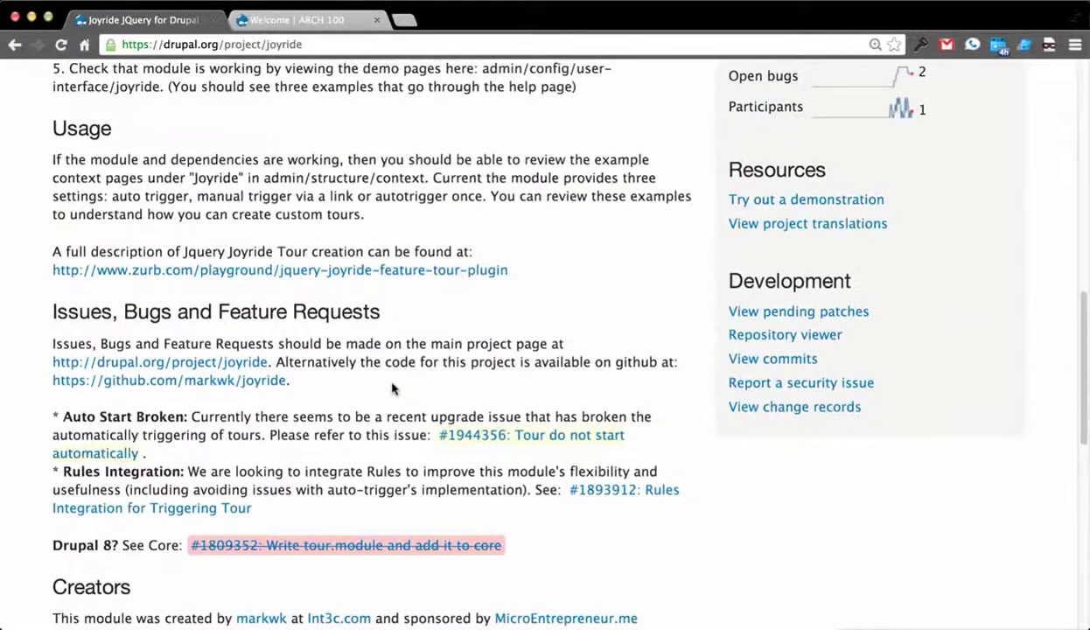
{"action": "scroll", "coordinate": [392, 389], "scroll_direction": "up", "scroll_amount": 5}
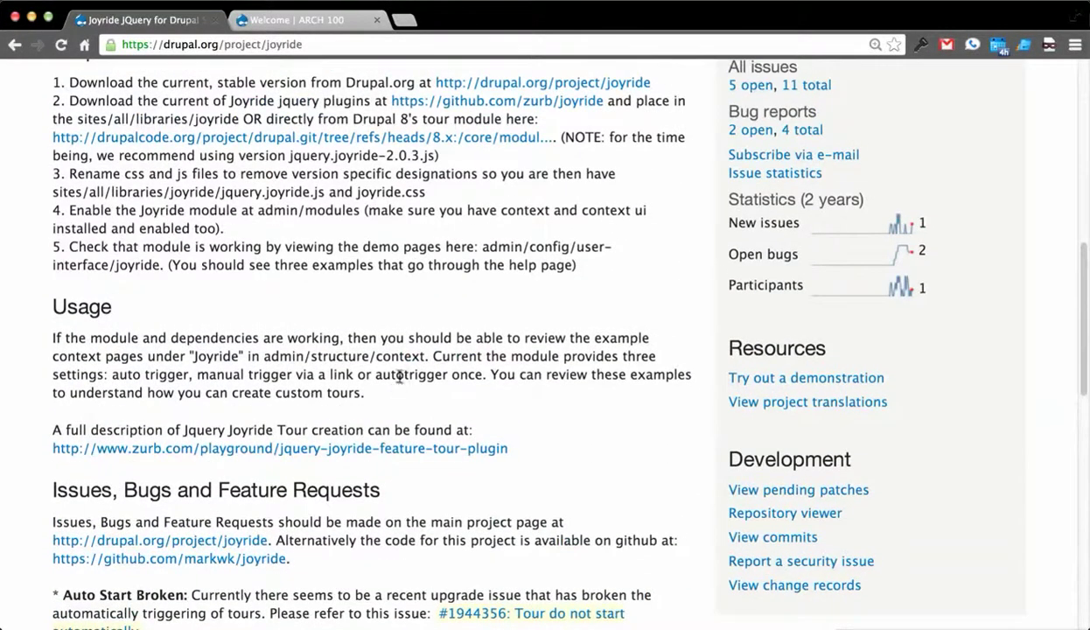
{"action": "scroll", "coordinate": [399, 375], "scroll_direction": "up", "scroll_amount": 2}
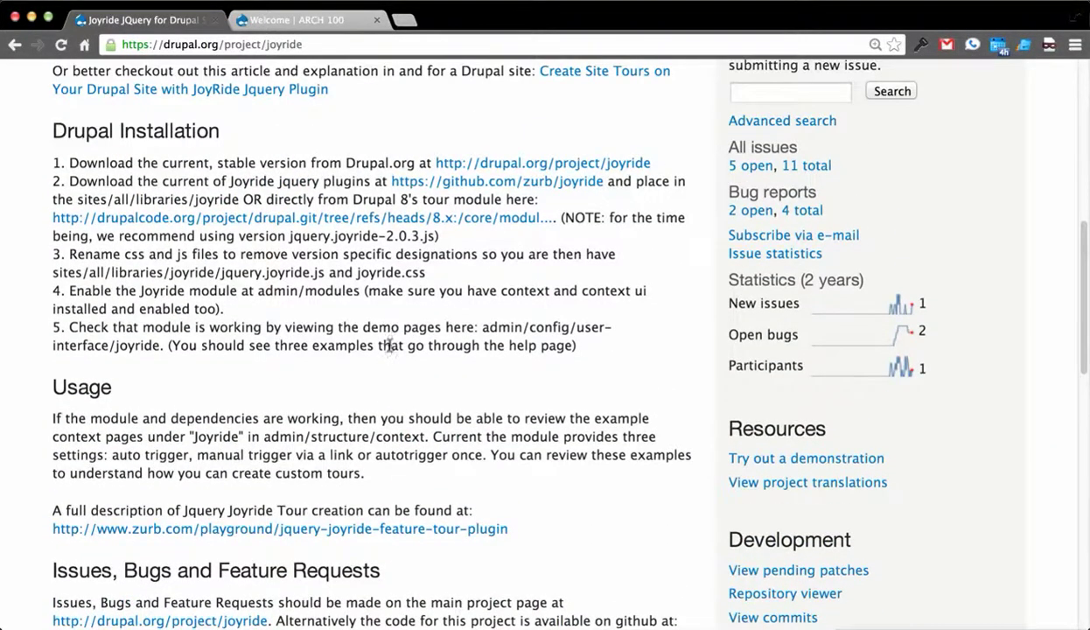
{"action": "scroll", "coordinate": [391, 349], "scroll_direction": "up", "scroll_amount": 4}
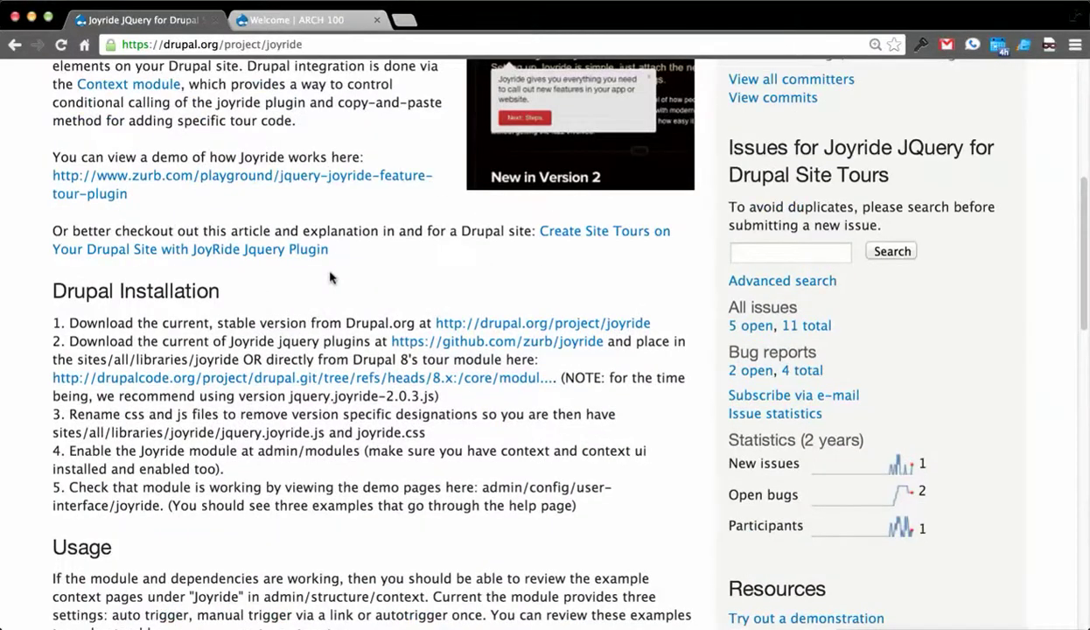
- On the ARCH 100 site, open the joyride_demo_default context for editing from the context list
{"action": "left_click", "coordinate": [297, 17]}
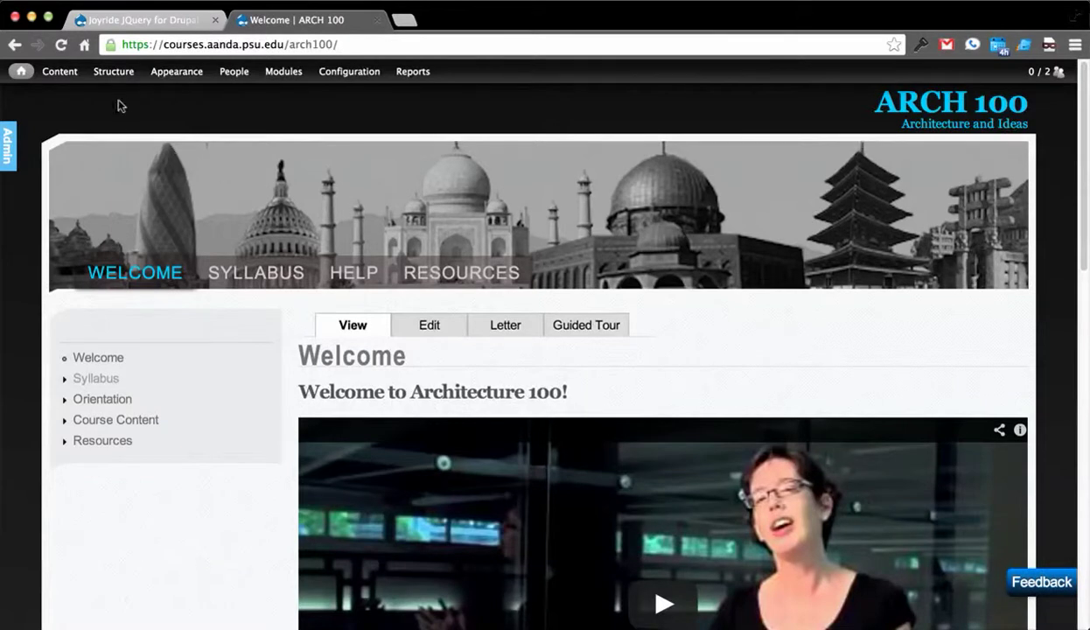
{"action": "mouse_move", "coordinate": [112, 80]}
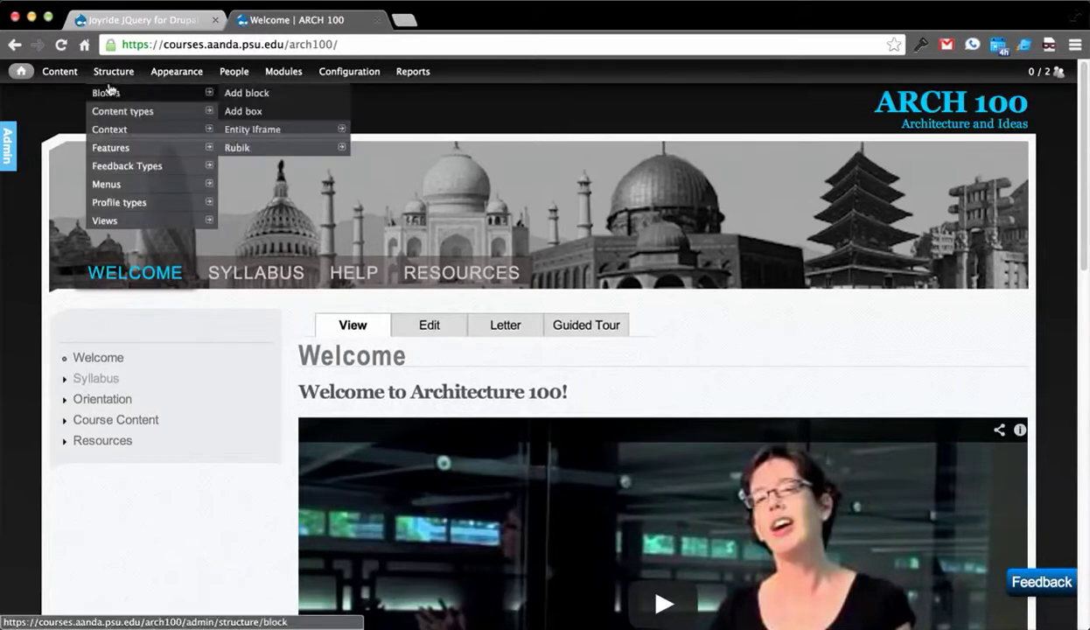
{"action": "mouse_move", "coordinate": [118, 120]}
{"action": "left_click", "coordinate": [119, 129]}
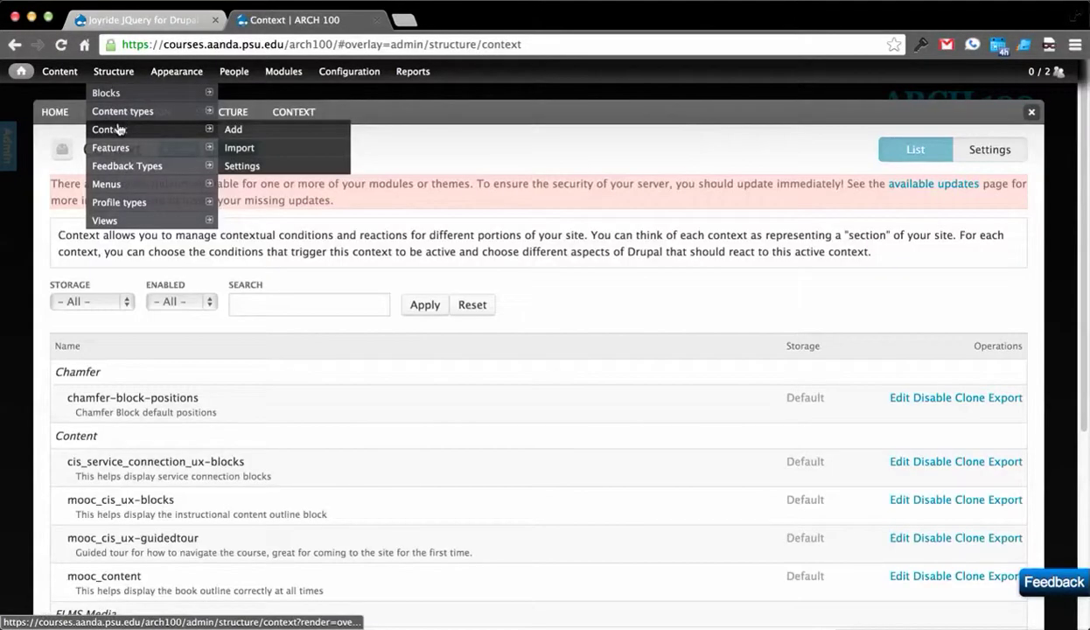
{"action": "scroll", "coordinate": [584, 249], "scroll_direction": "down", "scroll_amount": 5}
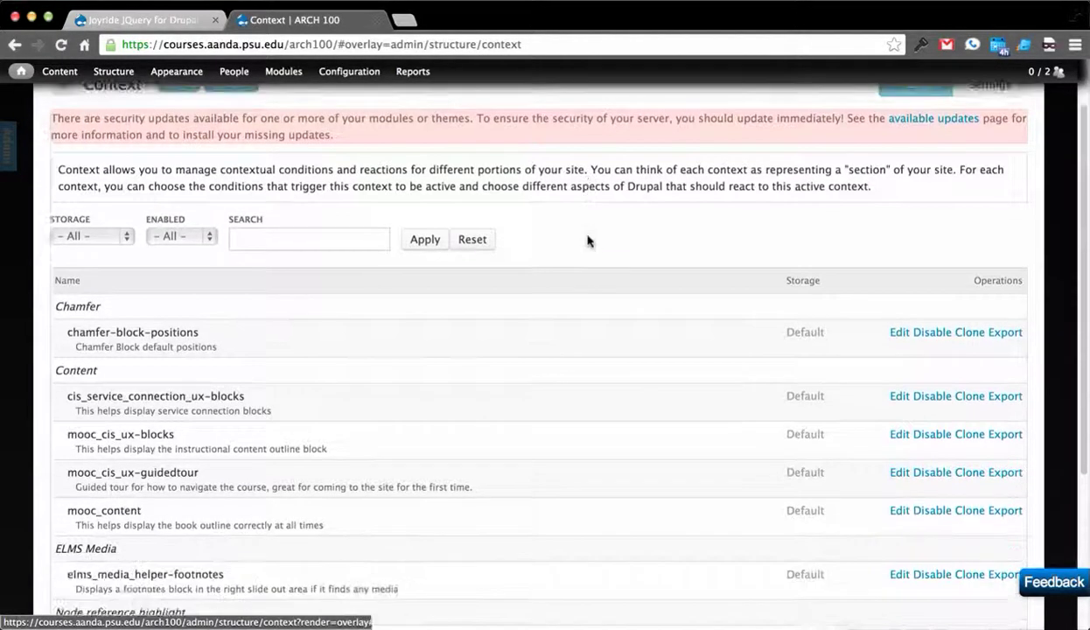
{"action": "scroll", "coordinate": [577, 283], "scroll_direction": "down", "scroll_amount": 1}
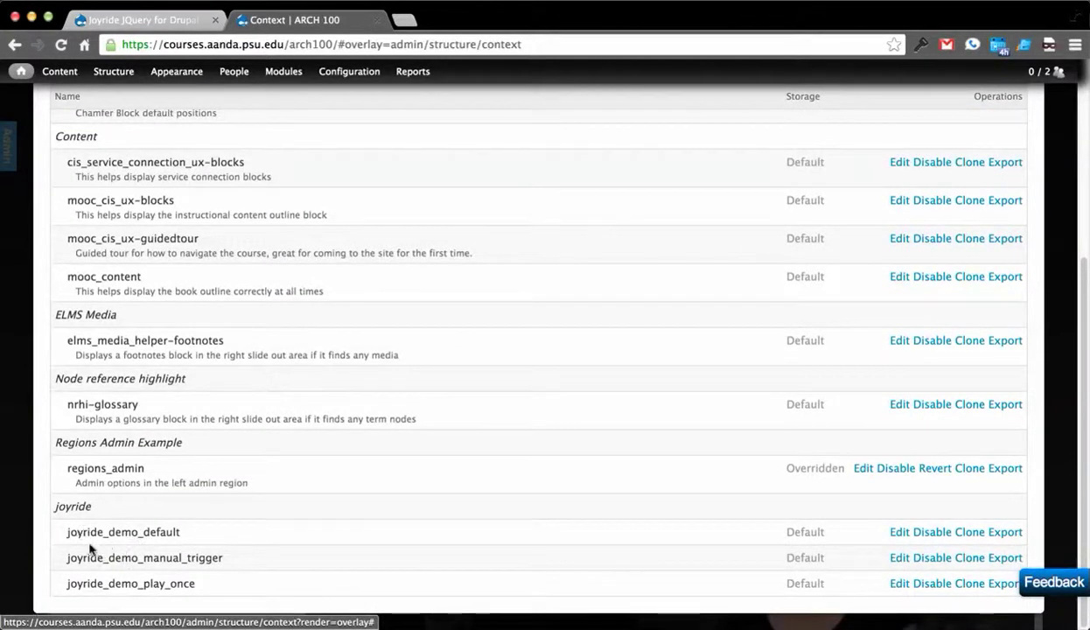
{"action": "left_click", "coordinate": [899, 532]}
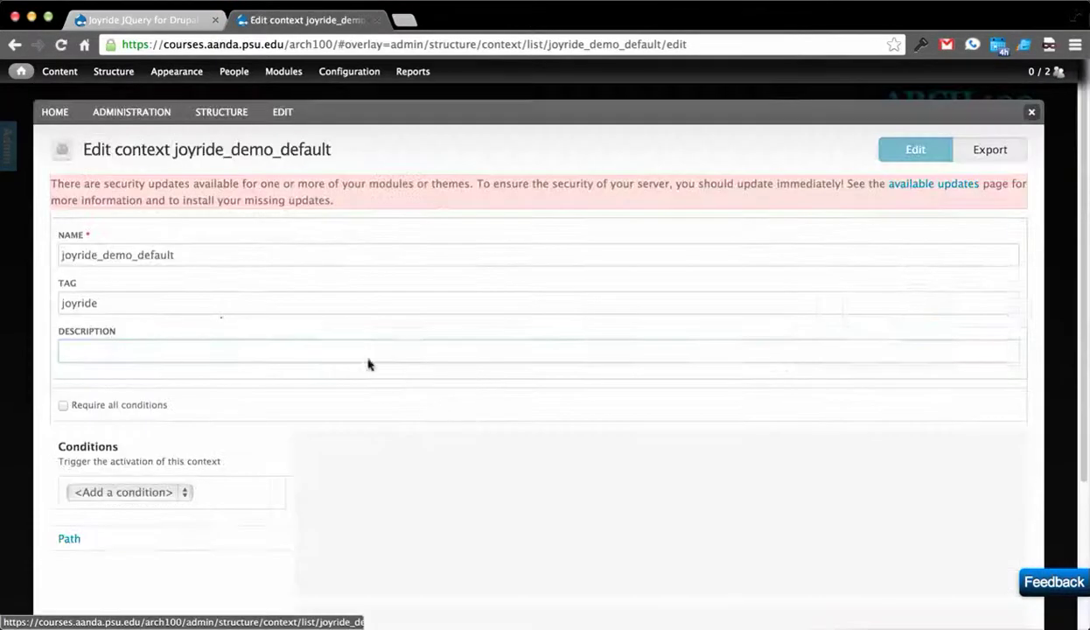
- Display the Path condition and the Joyride Tour reaction settings of the joyride_demo_default context
{"action": "scroll", "coordinate": [194, 312], "scroll_direction": "down", "scroll_amount": 3}
{"action": "scroll", "coordinate": [192, 313], "scroll_direction": "down", "scroll_amount": 2}
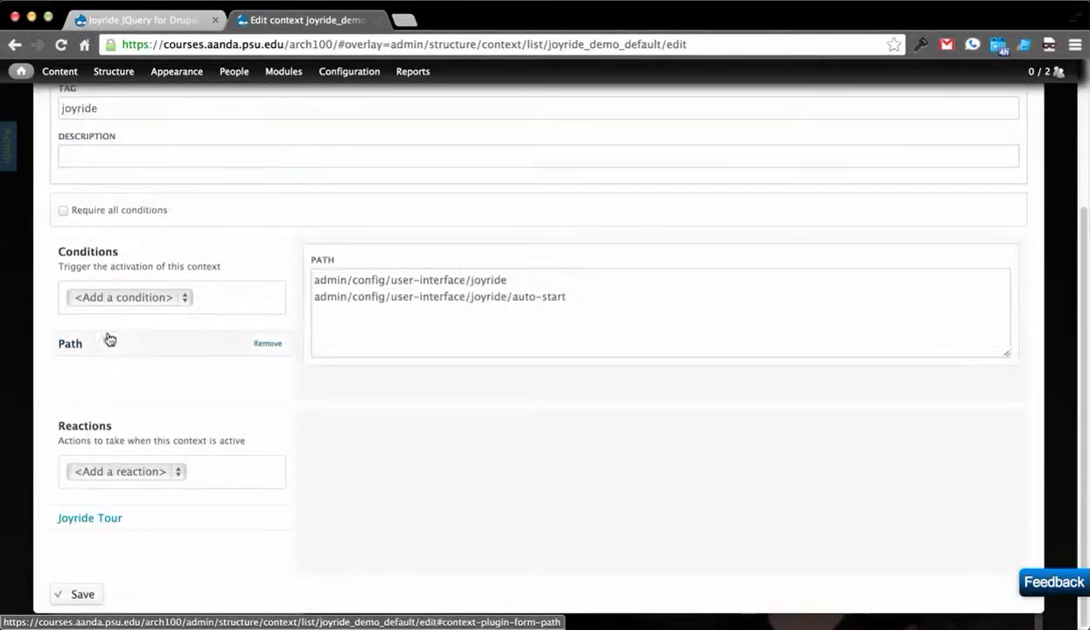
{"action": "left_click", "coordinate": [116, 517]}
{"action": "scroll", "coordinate": [151, 389], "scroll_direction": "down", "scroll_amount": 4}
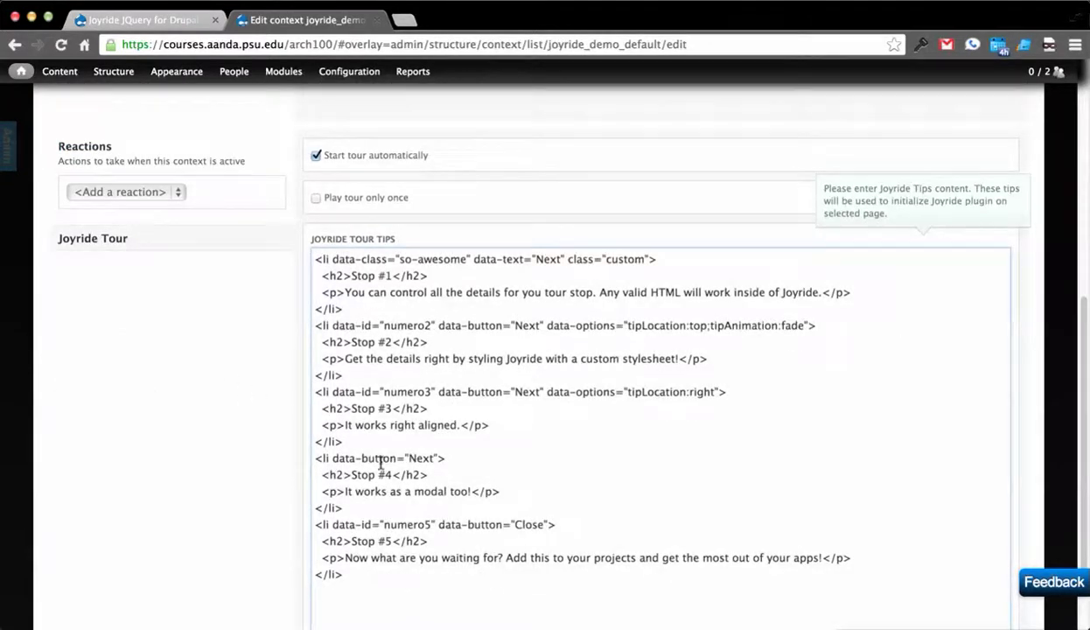
- Examine the markup of tour stops 1 and 2, including the list item structure, data-id, heading and tipLocation option
{"action": "left_click_drag", "start_coordinate": [316, 259], "coordinate": [334, 259]}
{"action": "left_click", "coordinate": [371, 302]}
{"action": "left_click_drag", "start_coordinate": [313, 328], "coordinate": [352, 374]}
{"action": "left_click", "coordinate": [406, 322]}
{"action": "double_click", "coordinate": [398, 324]}
{"action": "left_click", "coordinate": [398, 340]}
{"action": "left_click_drag", "start_coordinate": [326, 341], "coordinate": [351, 342]}
{"action": "left_click", "coordinate": [351, 342]}
{"action": "left_click_drag", "start_coordinate": [627, 326], "coordinate": [705, 327]}
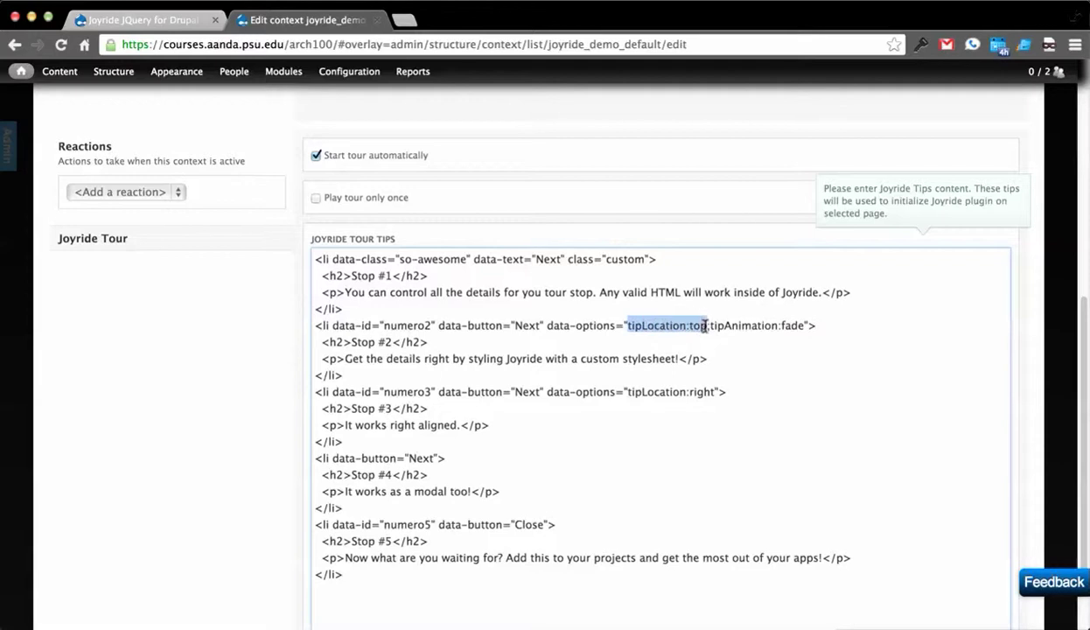
{"action": "left_click", "coordinate": [706, 325]}
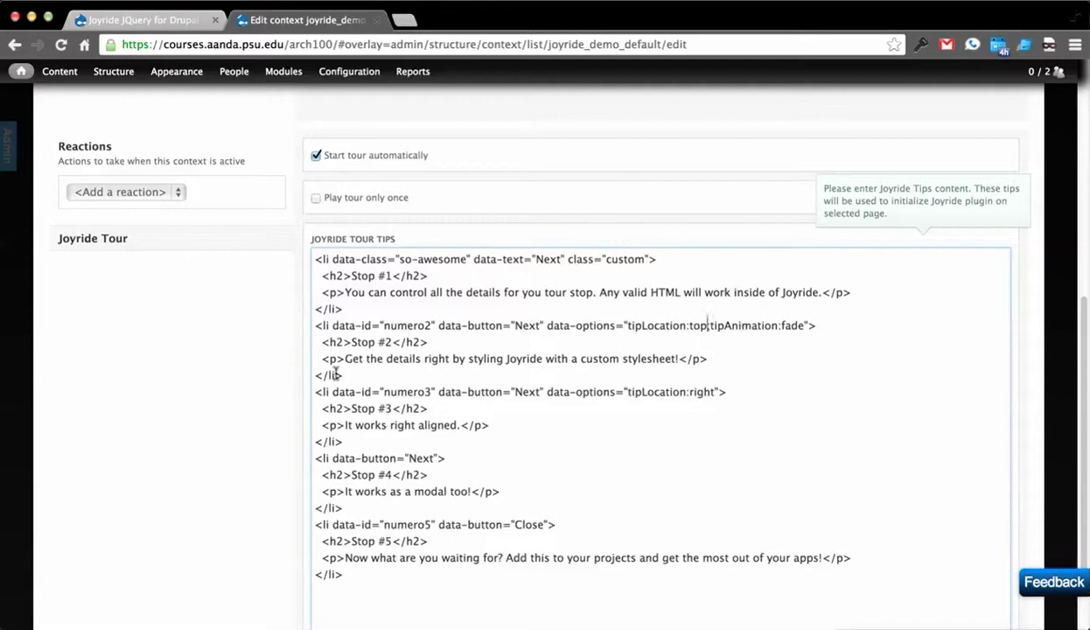
- Compare the markup blocks of Stop #1 and Stop #4 in the Joyride tour tips
{"action": "left_click_drag", "start_coordinate": [347, 309], "coordinate": [315, 259]}
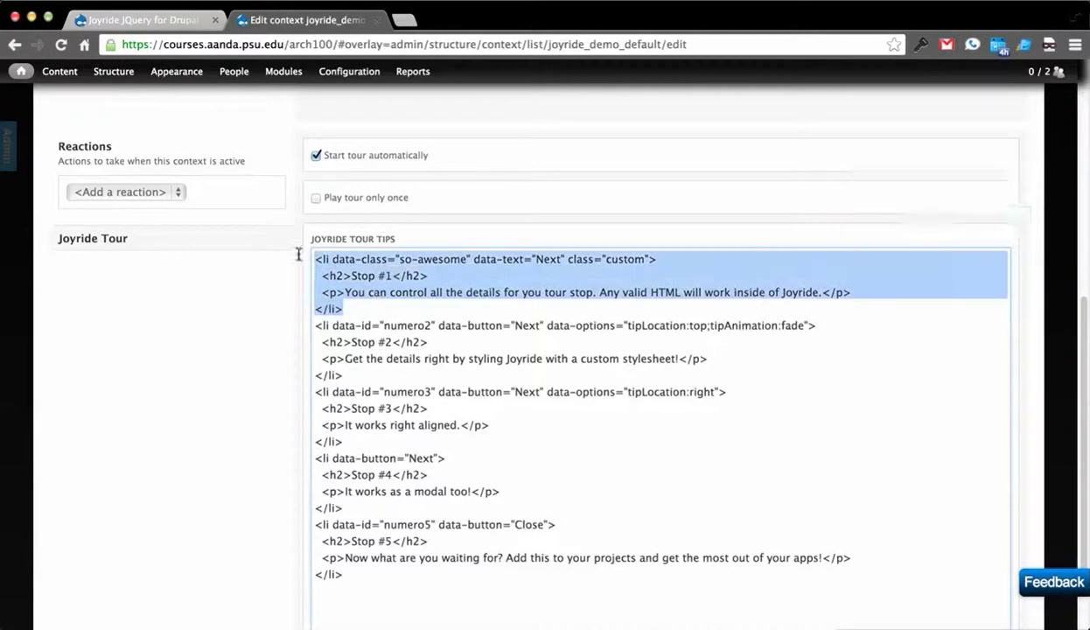
{"action": "left_click", "coordinate": [376, 313]}
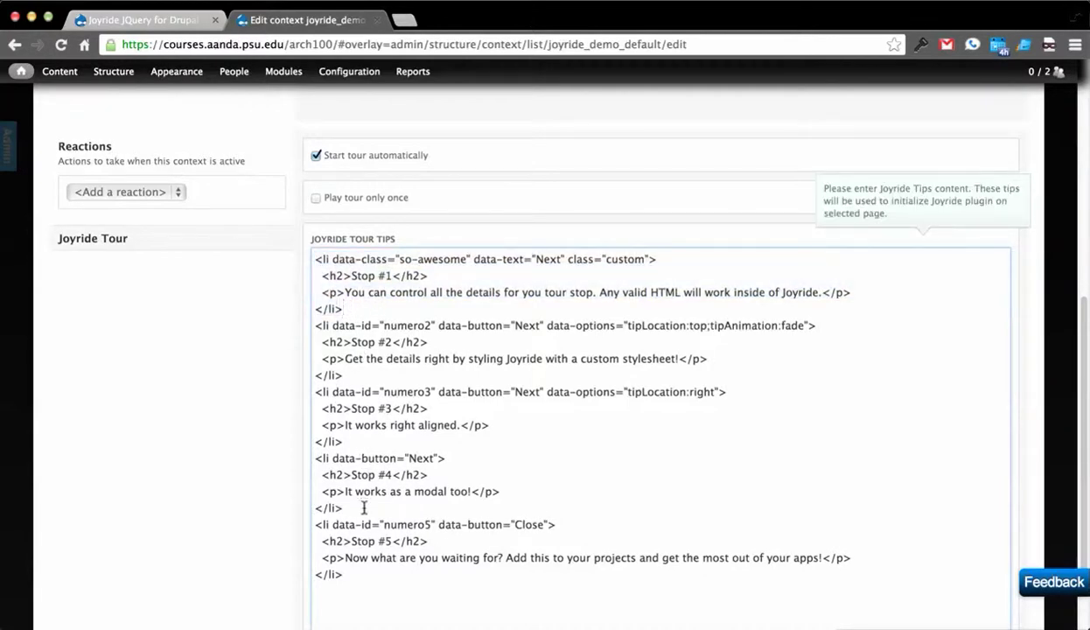
{"action": "left_click_drag", "start_coordinate": [356, 505], "coordinate": [310, 461]}
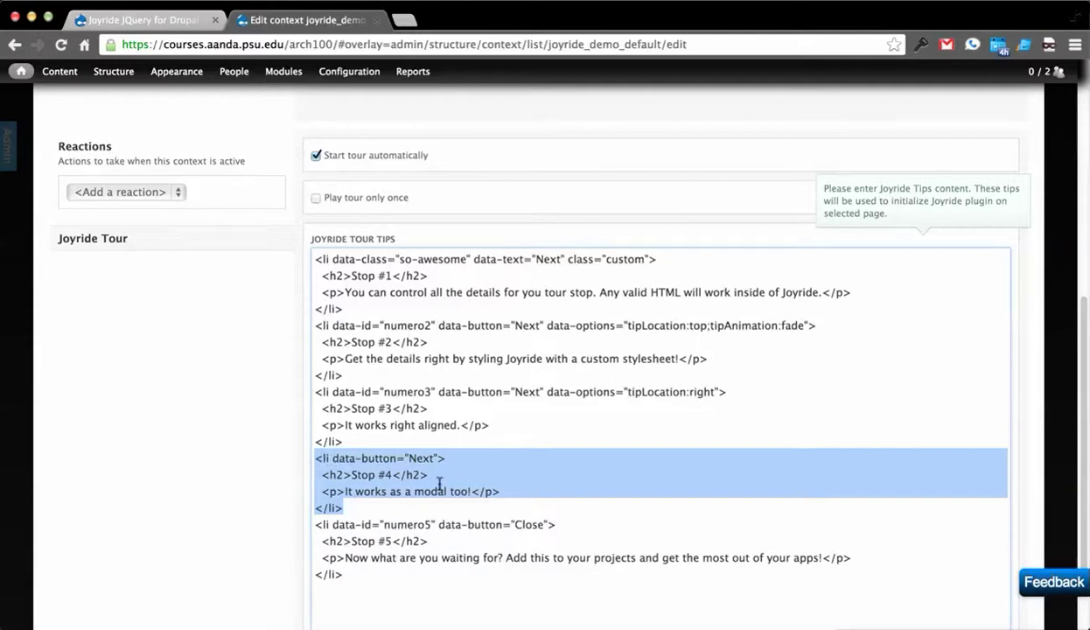
{"action": "left_click", "coordinate": [192, 470]}
- Return to the context list and open the mooc_cis_ux-guidedtour context for editing
{"action": "scroll", "coordinate": [94, 364], "scroll_direction": "up", "scroll_amount": 5}
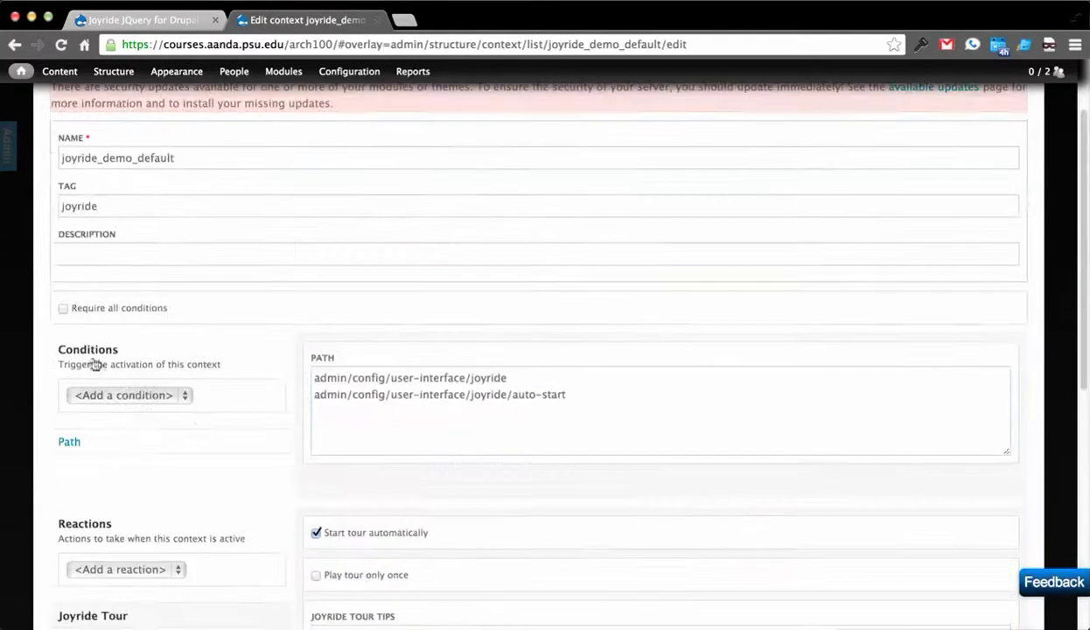
{"action": "scroll", "coordinate": [141, 238], "scroll_direction": "up", "scroll_amount": 2}
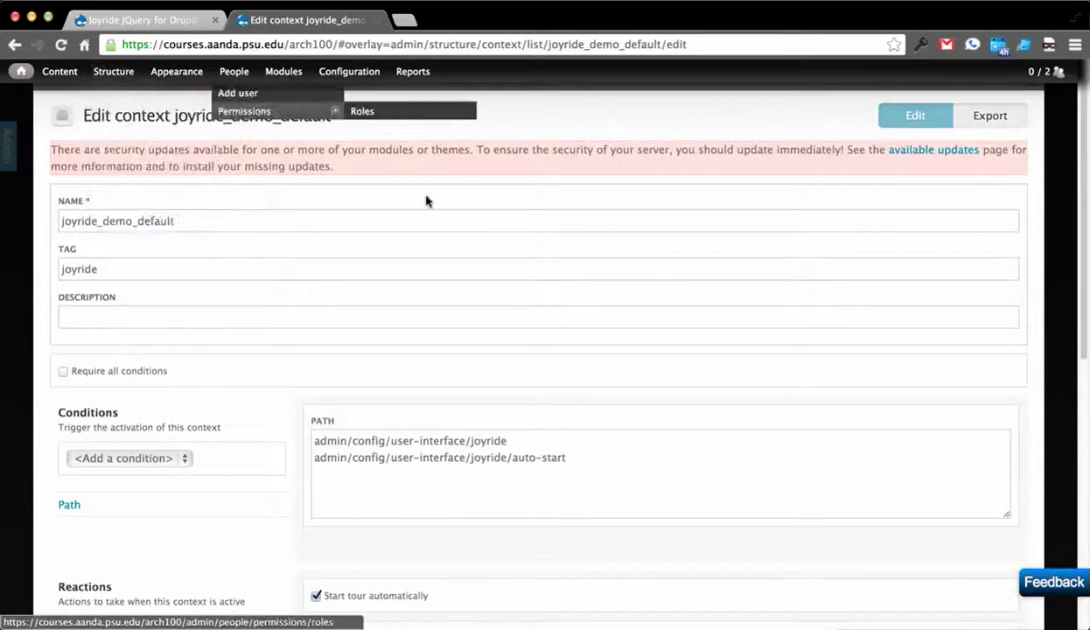
{"action": "scroll", "coordinate": [315, 209], "scroll_direction": "up", "scroll_amount": 1}
{"action": "left_click", "coordinate": [232, 113]}
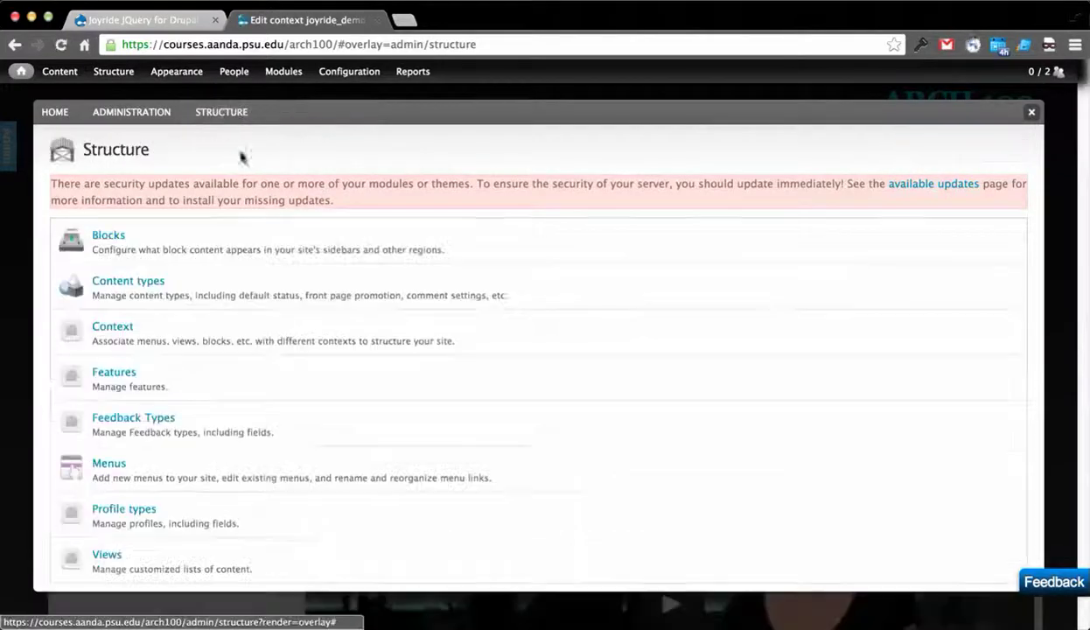
{"action": "left_click", "coordinate": [112, 326]}
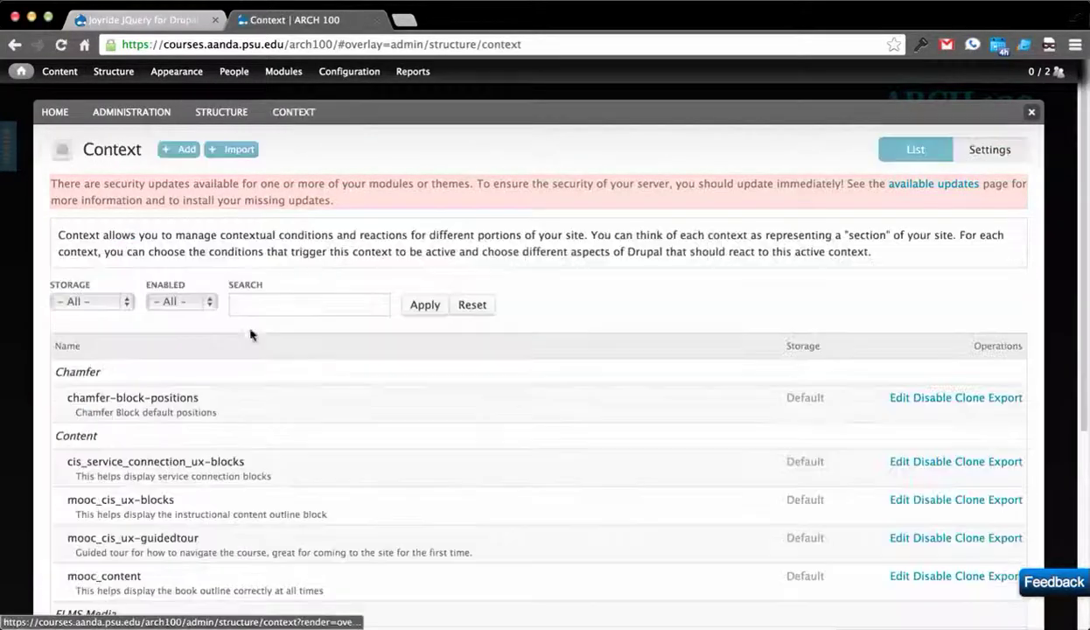
{"action": "scroll", "coordinate": [261, 472], "scroll_direction": "down", "scroll_amount": 3}
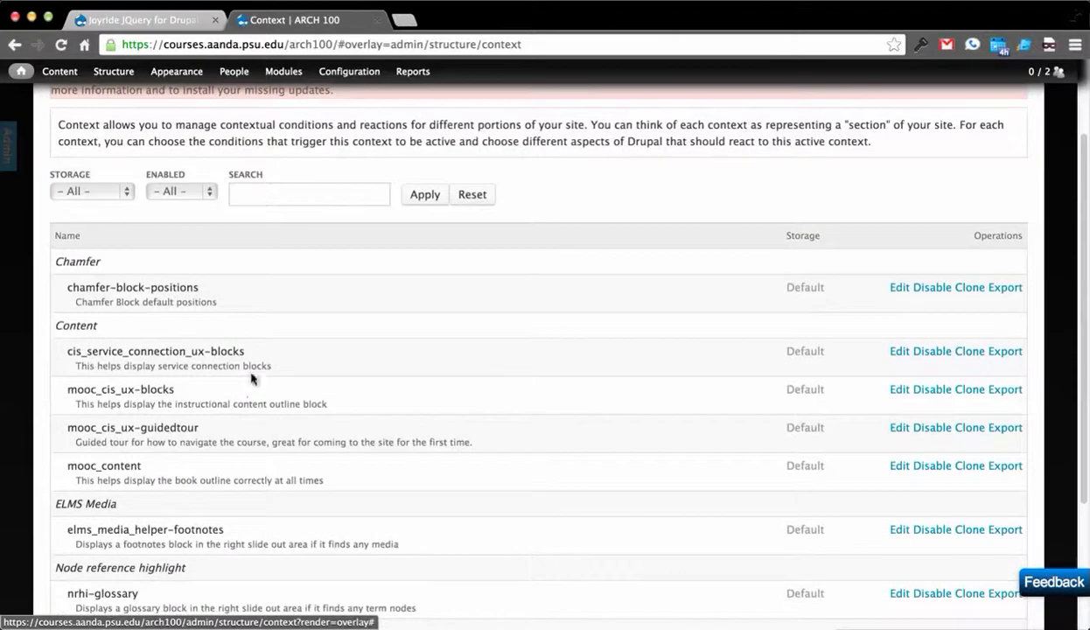
{"action": "left_click", "coordinate": [897, 427]}
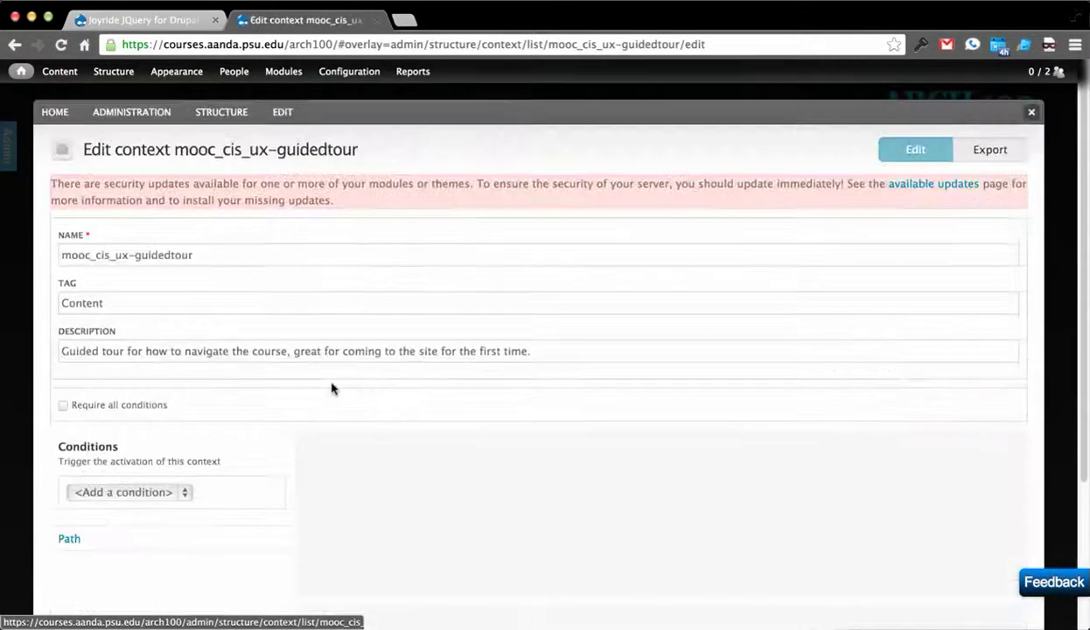
- Display the Path condition and the Blocks reaction of the mooc_cis_ux-guidedtour context, down to the Sidebar First region
{"action": "scroll", "coordinate": [306, 372], "scroll_direction": "down", "scroll_amount": 5}
{"action": "left_click", "coordinate": [128, 359]}
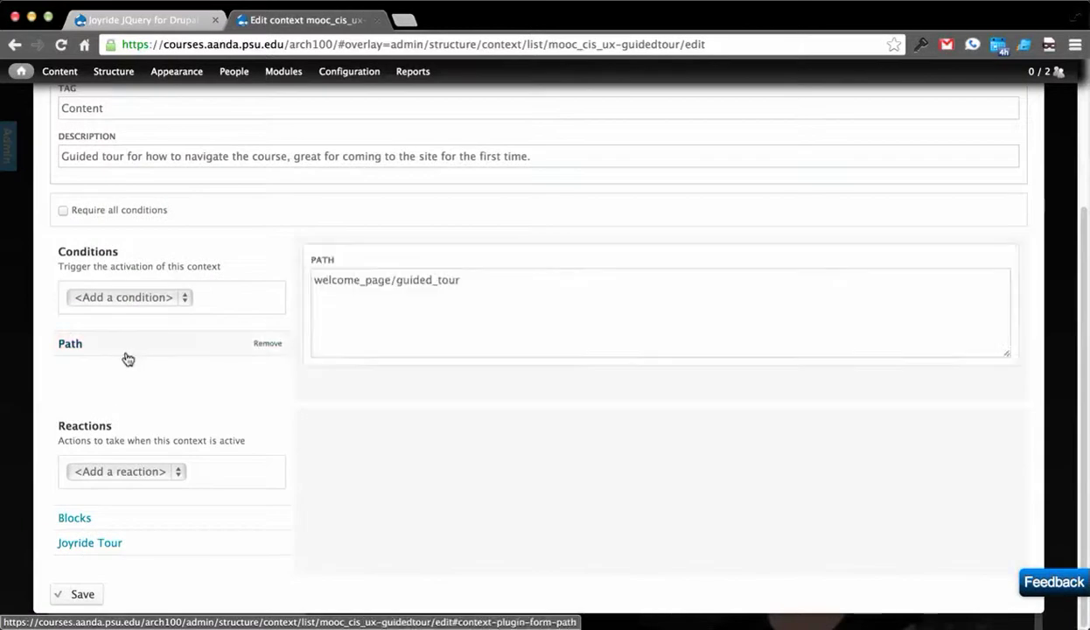
{"action": "left_click", "coordinate": [409, 290]}
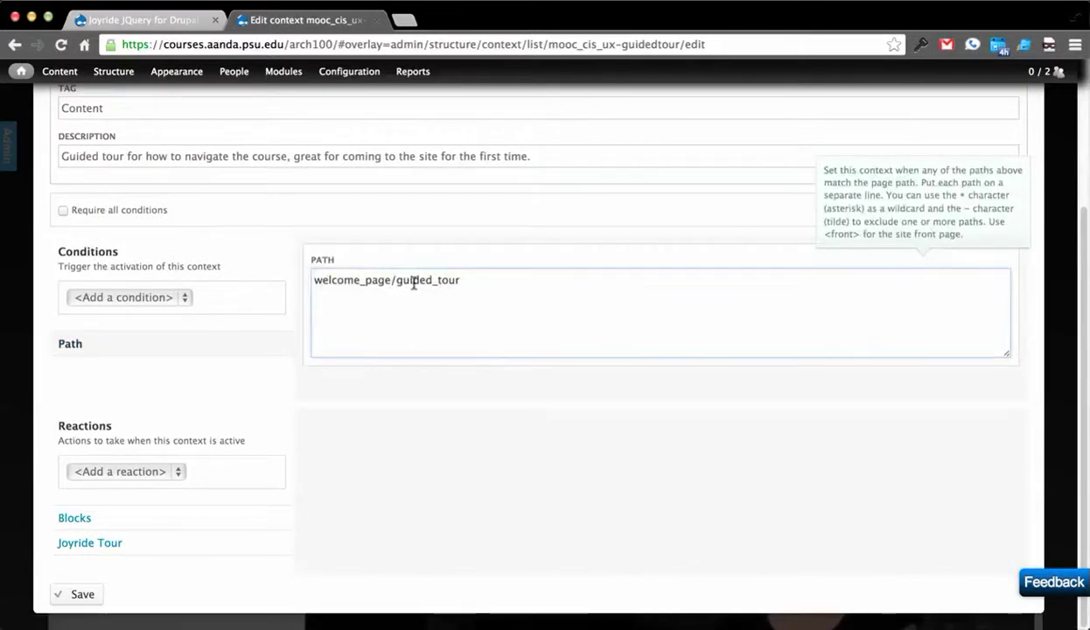
{"action": "left_click", "coordinate": [125, 522]}
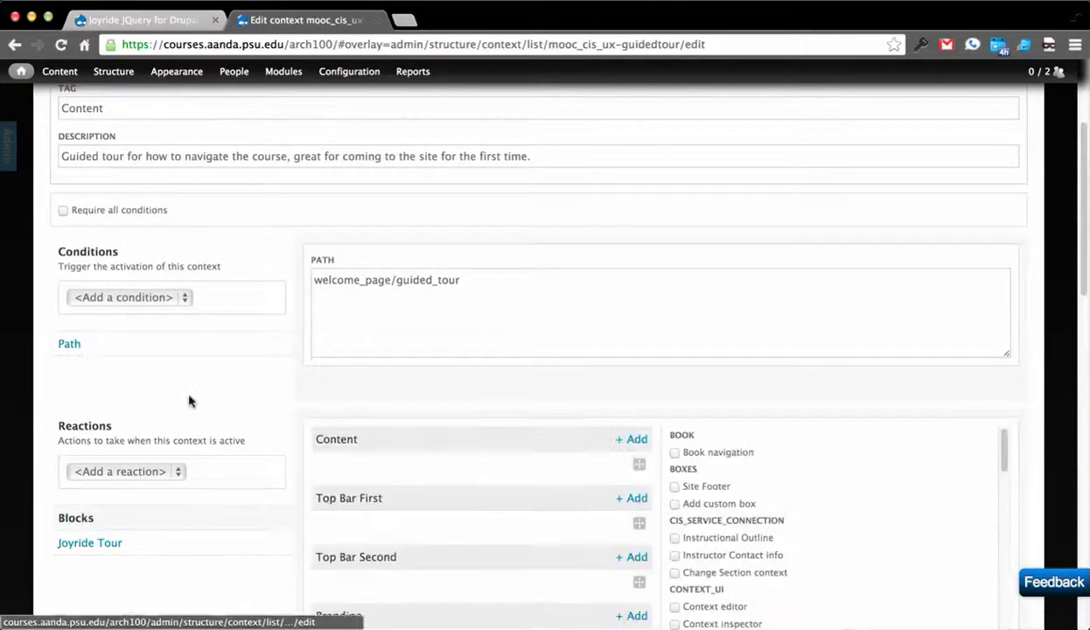
{"action": "scroll", "coordinate": [184, 403], "scroll_direction": "down", "scroll_amount": 3}
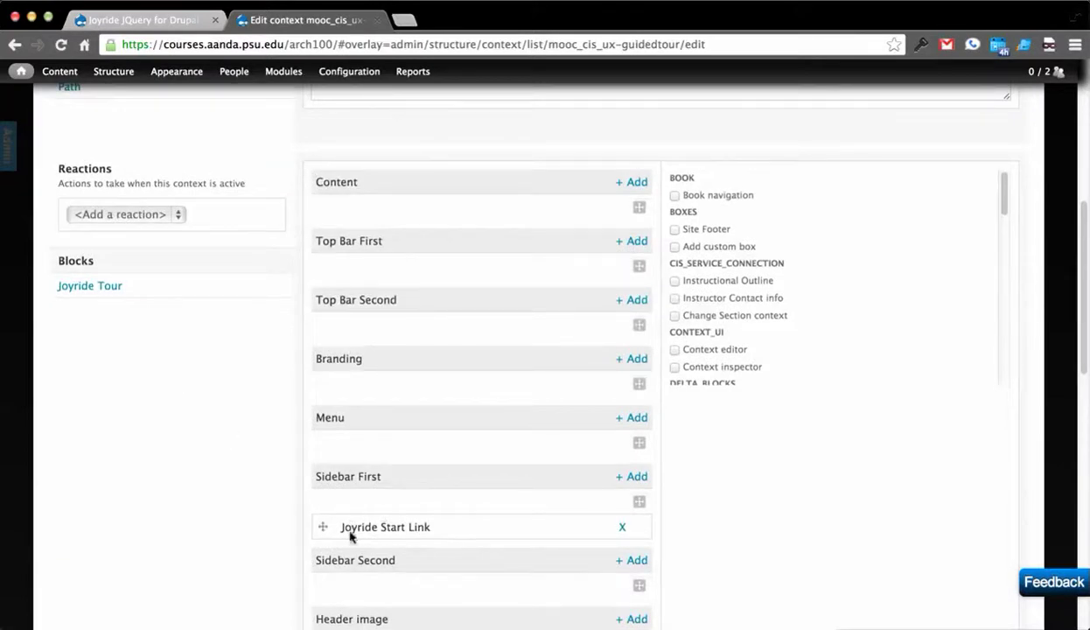
- Display the Joyride Tour reaction settings and look through the markup of all its tour tips
{"action": "left_click", "coordinate": [127, 297]}
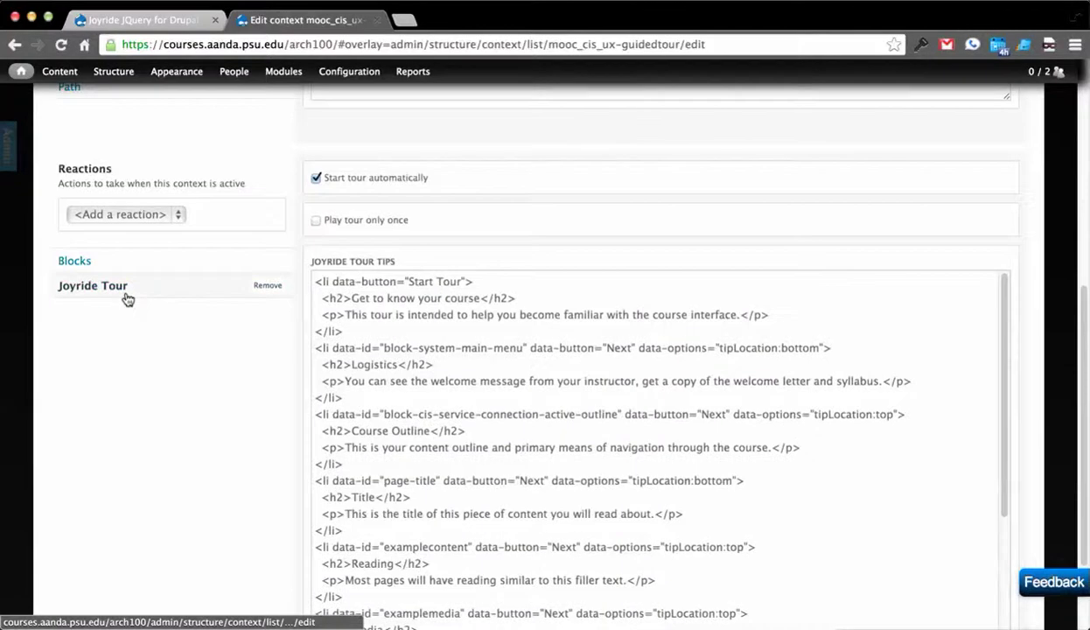
{"action": "scroll", "coordinate": [146, 296], "scroll_direction": "down", "scroll_amount": 3}
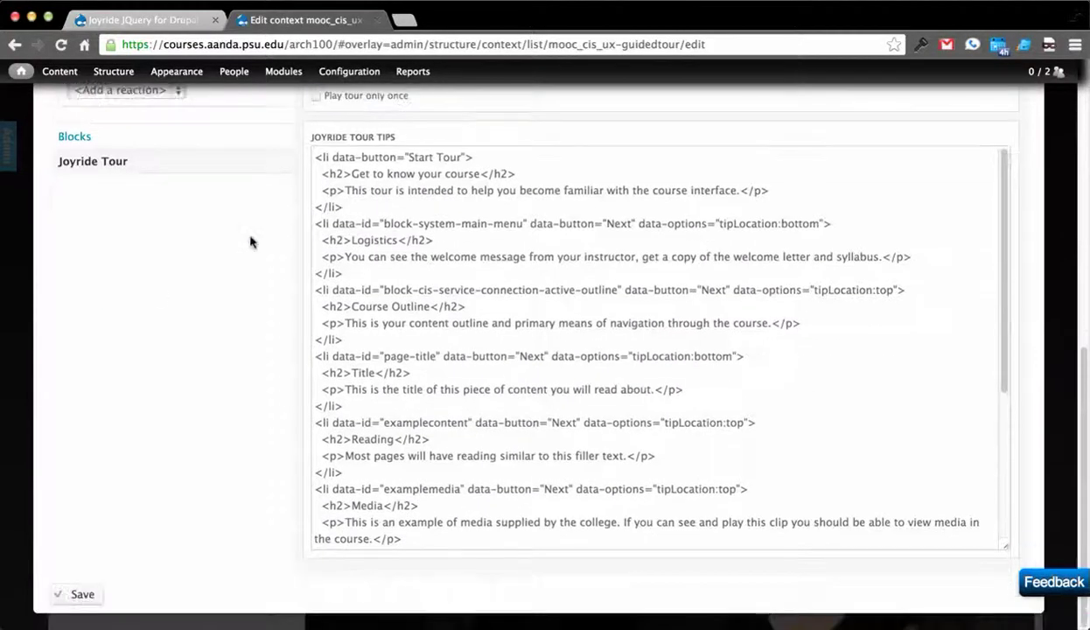
{"action": "scroll", "coordinate": [536, 229], "scroll_direction": "down", "scroll_amount": 5}
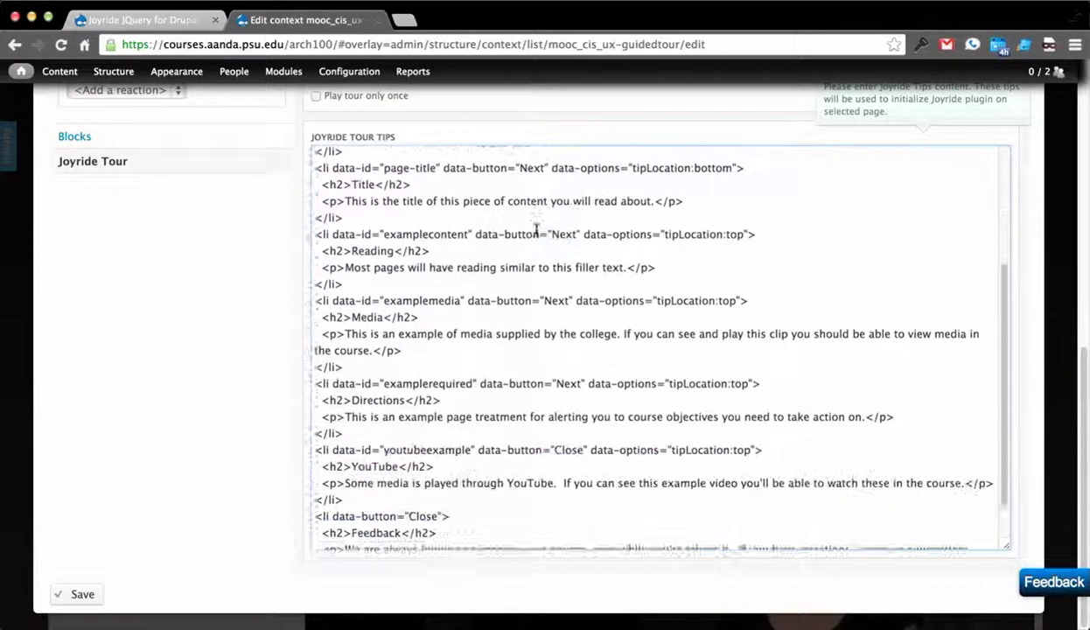
{"action": "scroll", "coordinate": [589, 408], "scroll_direction": "up", "scroll_amount": 5}
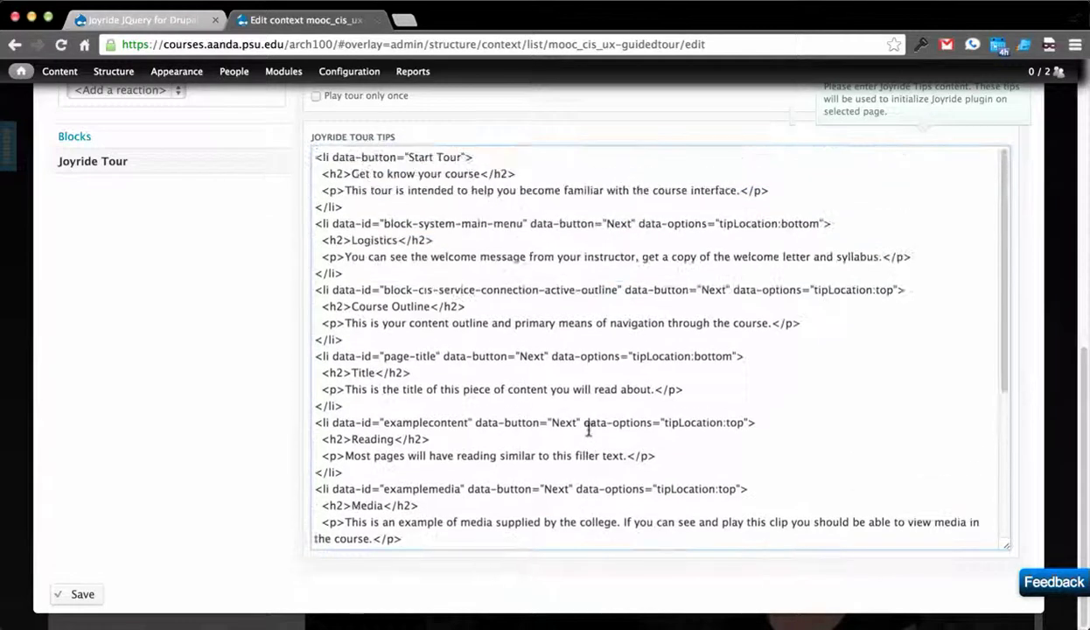
{"action": "scroll", "coordinate": [589, 429], "scroll_direction": "up", "scroll_amount": 2}
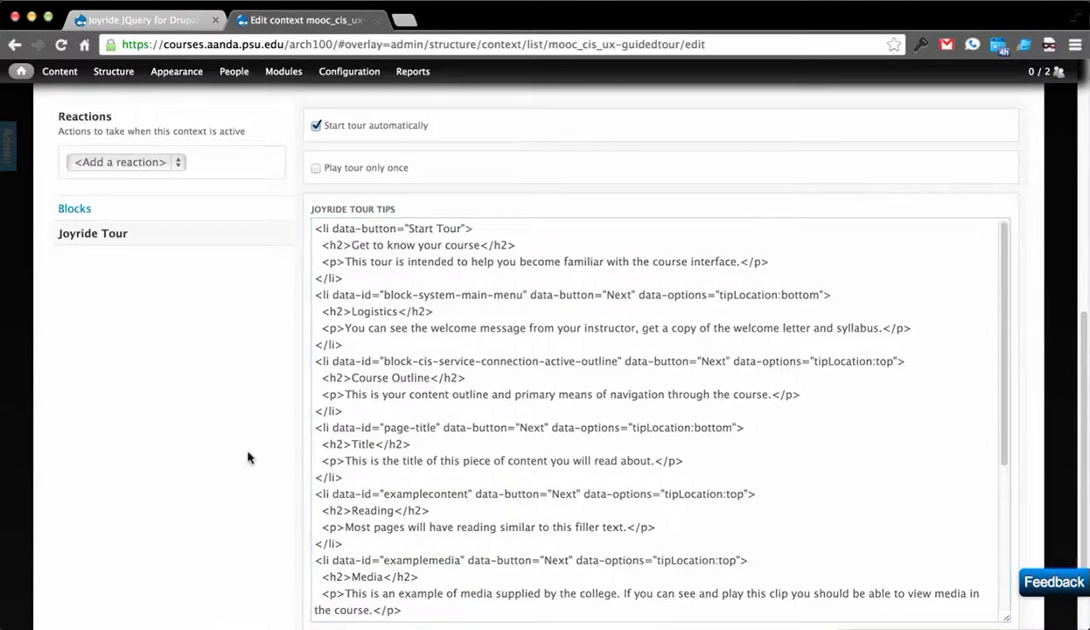
- Examine the data-button labels in the tour tips, from the opening "Get to know your course" tip to the closing Feedback tip
{"action": "scroll", "coordinate": [246, 455], "scroll_direction": "up", "scroll_amount": 2}
{"action": "left_click_drag", "start_coordinate": [407, 308], "coordinate": [473, 308]}
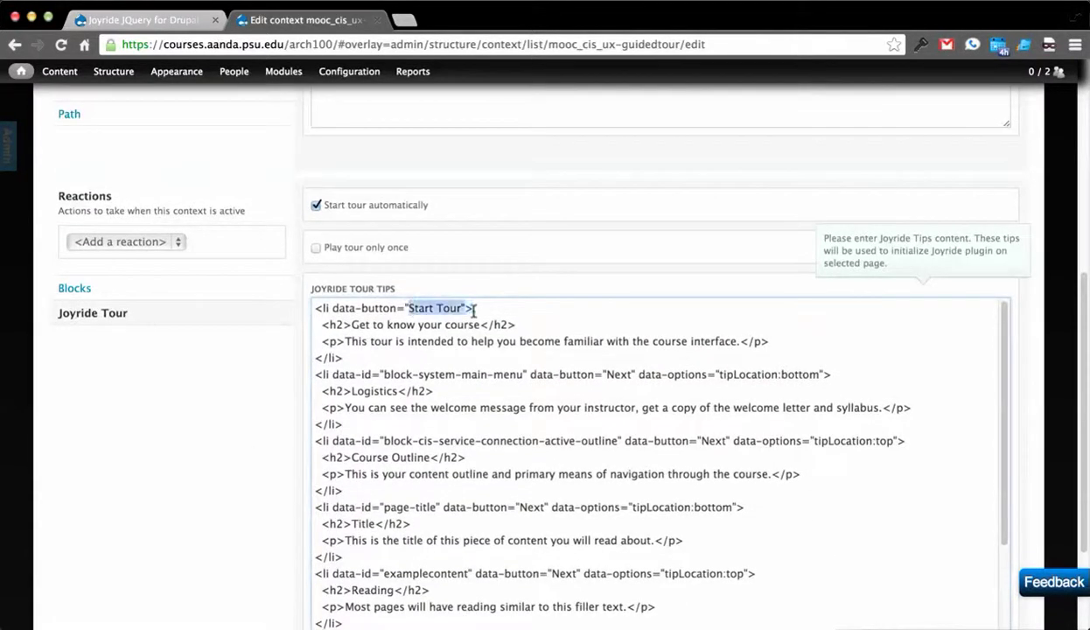
{"action": "left_click", "coordinate": [452, 310]}
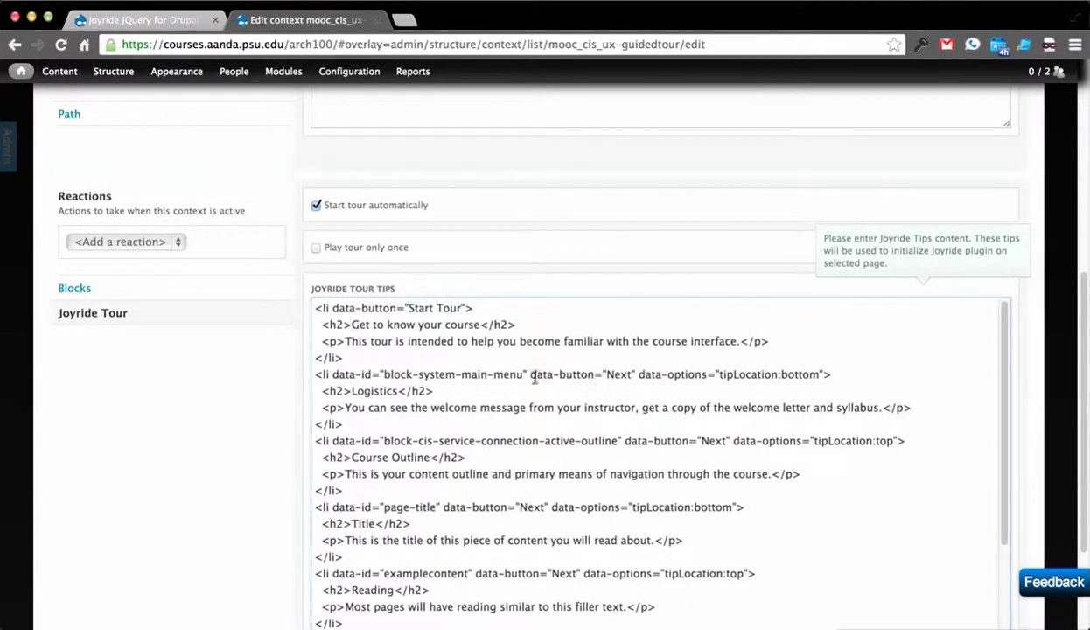
{"action": "scroll", "coordinate": [519, 438], "scroll_direction": "down", "scroll_amount": 10}
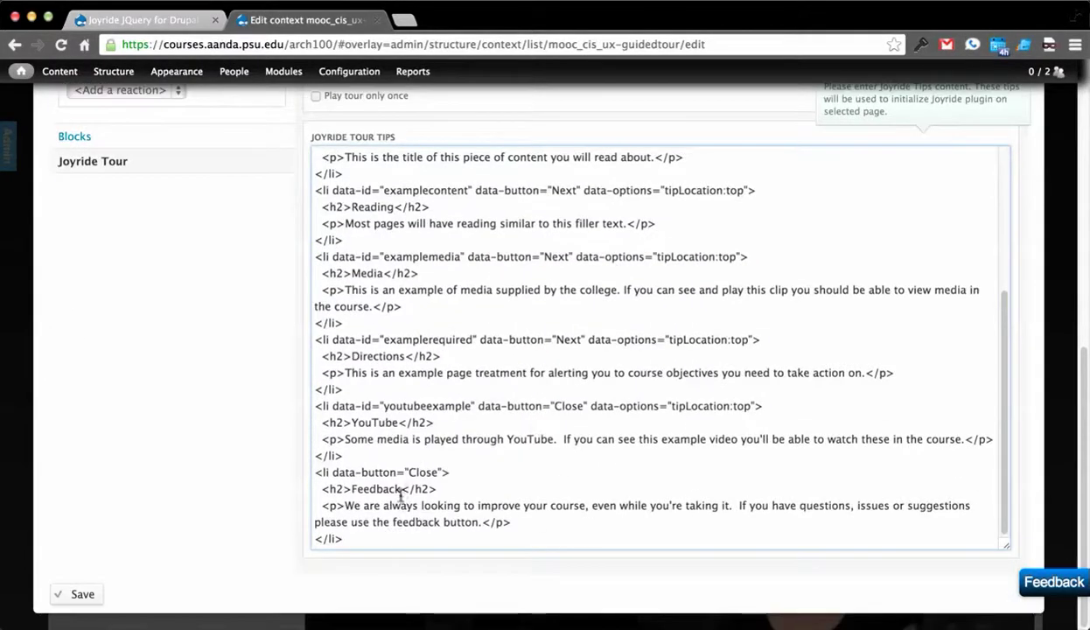
- Return to the course home page, open the Welcome page's Guided Tour and start the tour
{"action": "scroll", "coordinate": [214, 438], "scroll_direction": "up", "scroll_amount": 15}
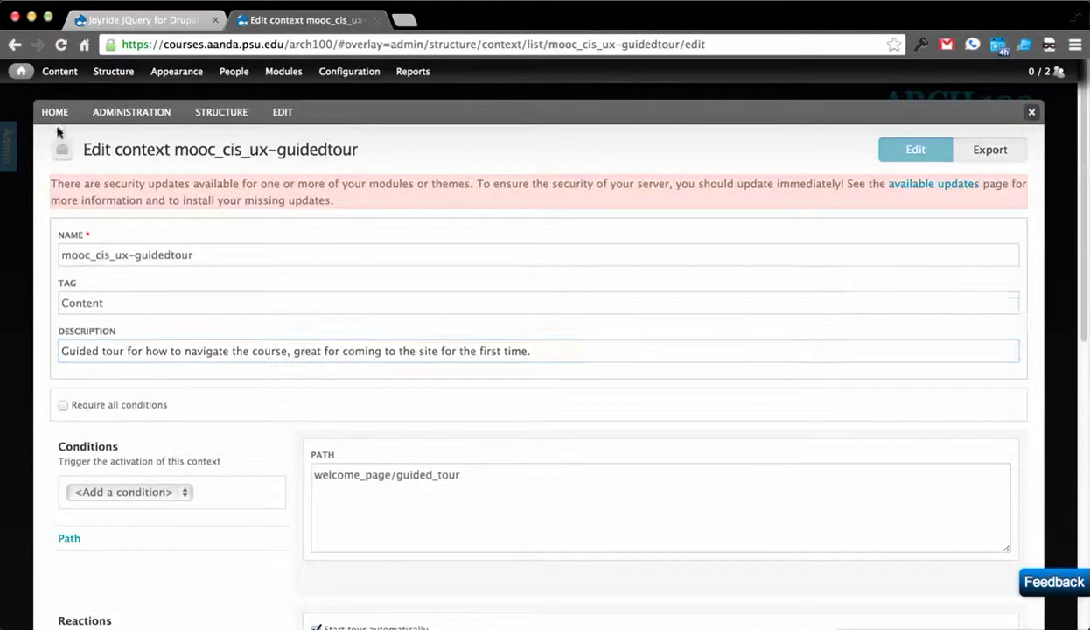
{"action": "left_click", "coordinate": [54, 116]}
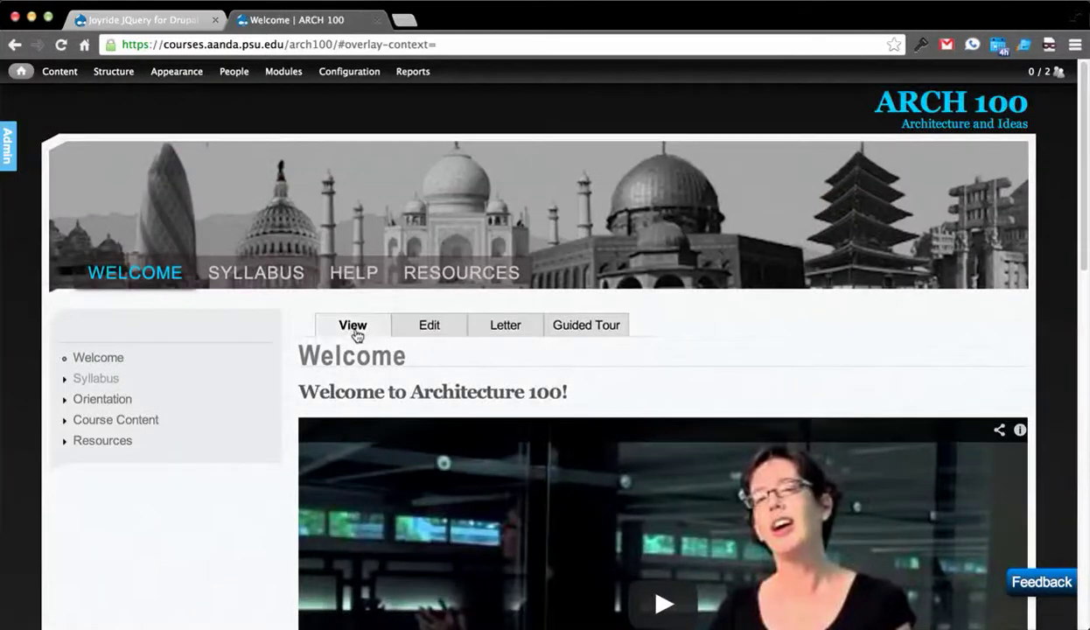
{"action": "left_click", "coordinate": [564, 330]}
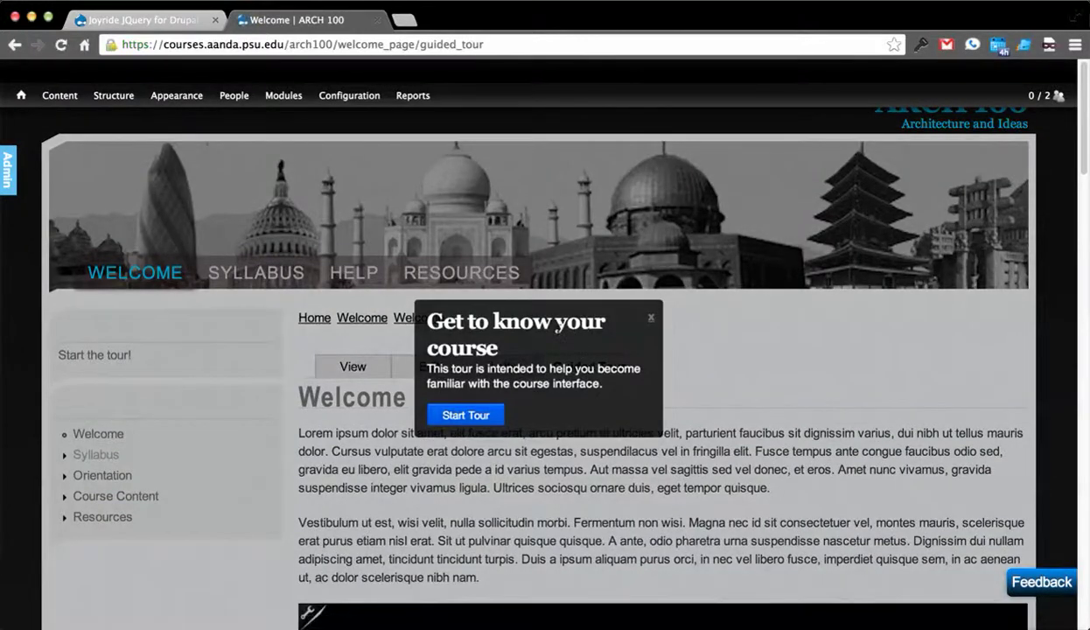
{"action": "left_click", "coordinate": [464, 417]}
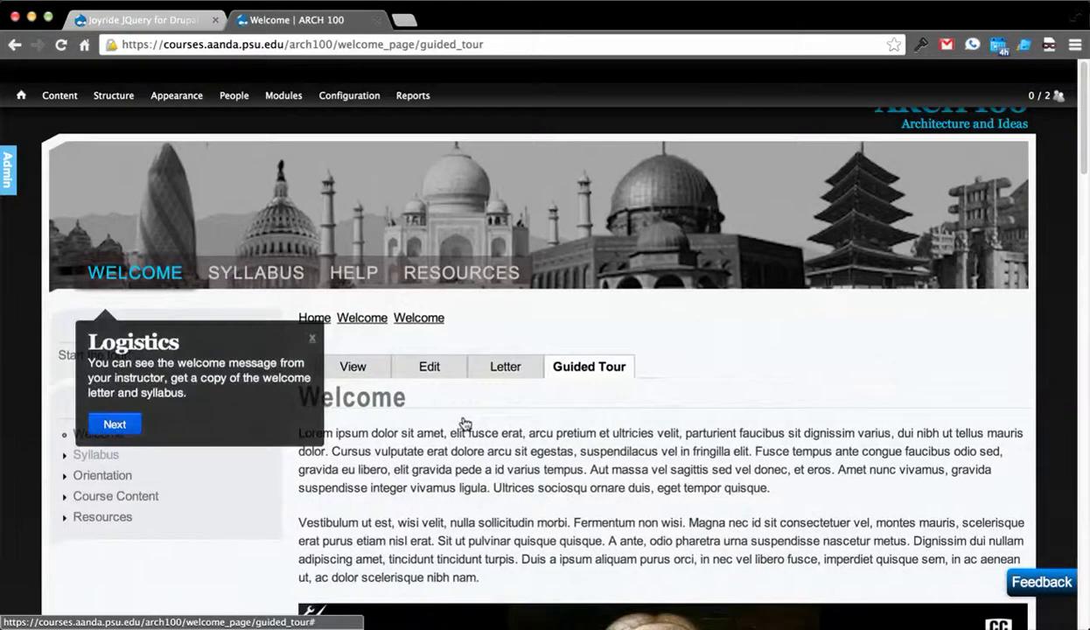
- Advance the guided tour through the Logistics, Course Outline, Title and Reading tips to the Media tip
{"action": "left_click", "coordinate": [115, 425]}
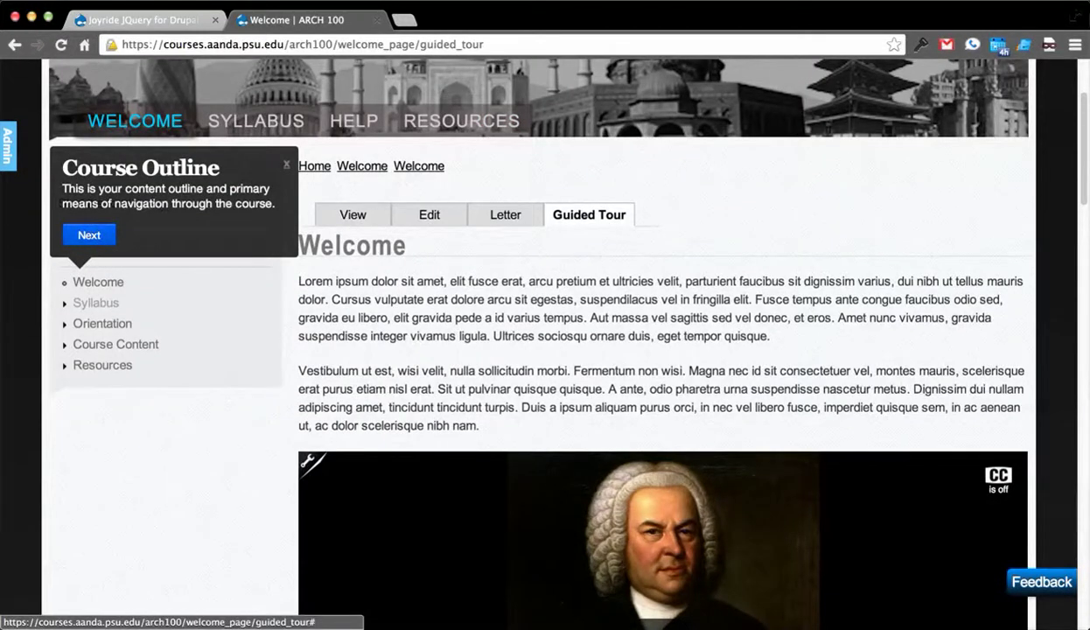
{"action": "left_click", "coordinate": [90, 237]}
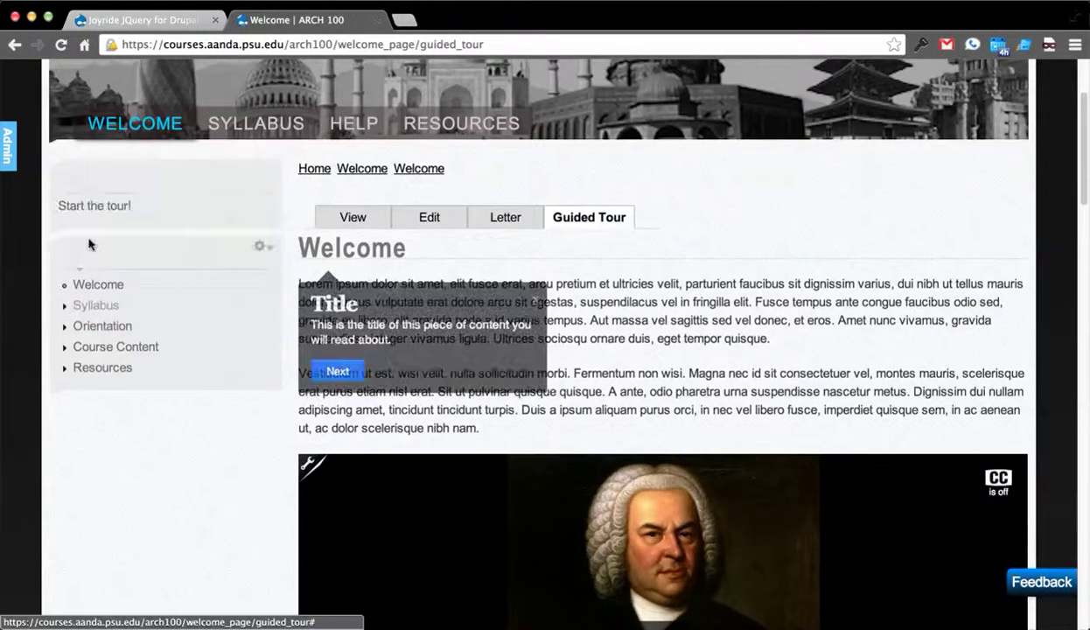
{"action": "left_click", "coordinate": [338, 371]}
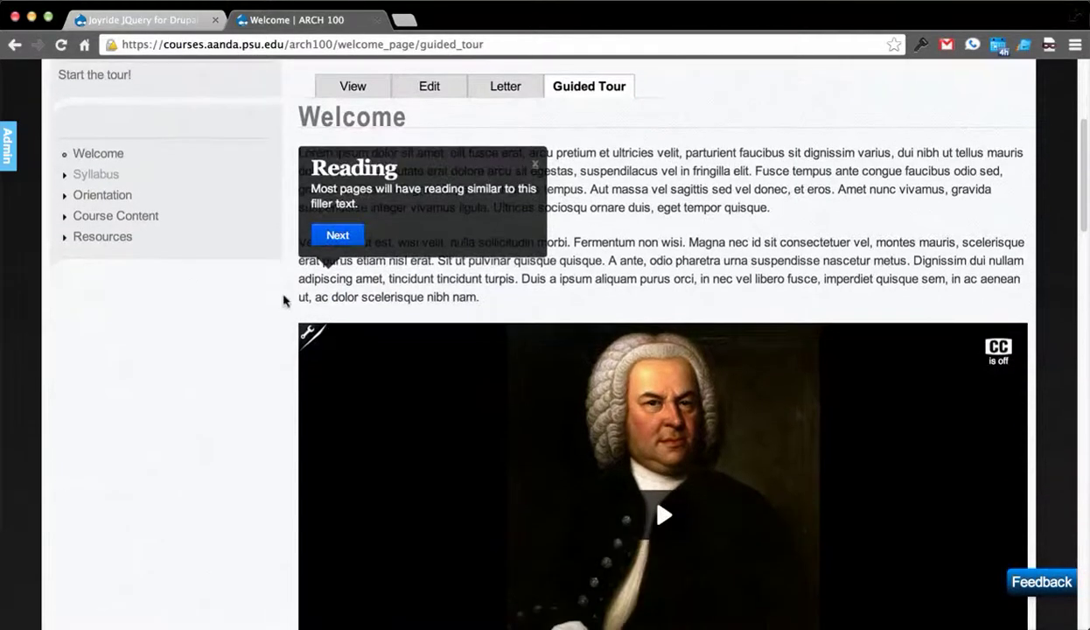
{"action": "left_click", "coordinate": [359, 243]}
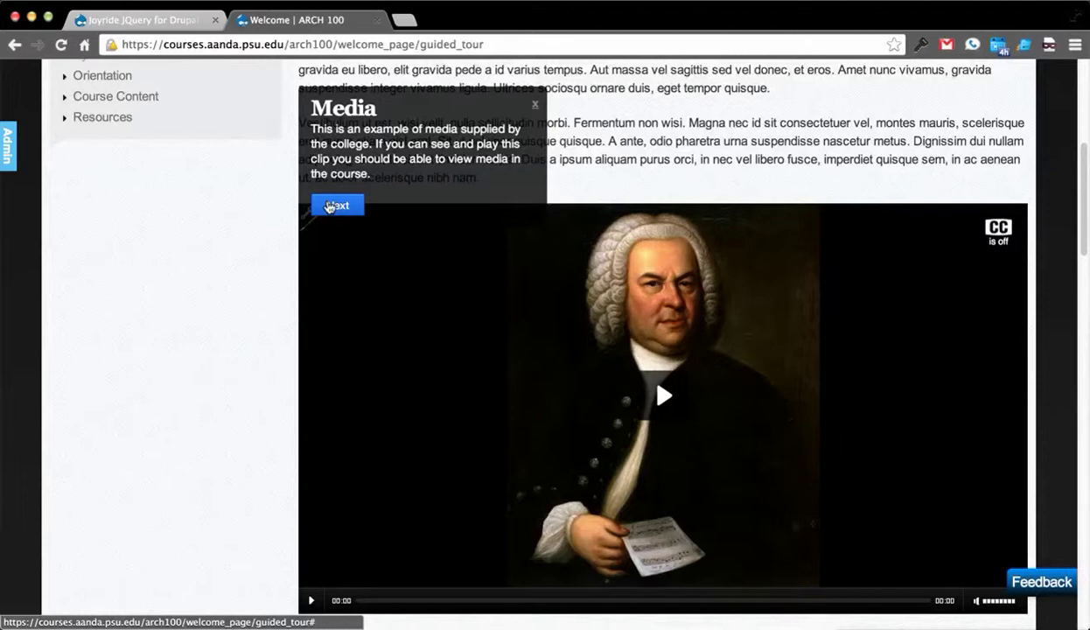
- Play and pause the sample media clip, and finish the tour through the Directions, YouTube and Feedback tips
{"action": "left_click", "coordinate": [626, 394]}
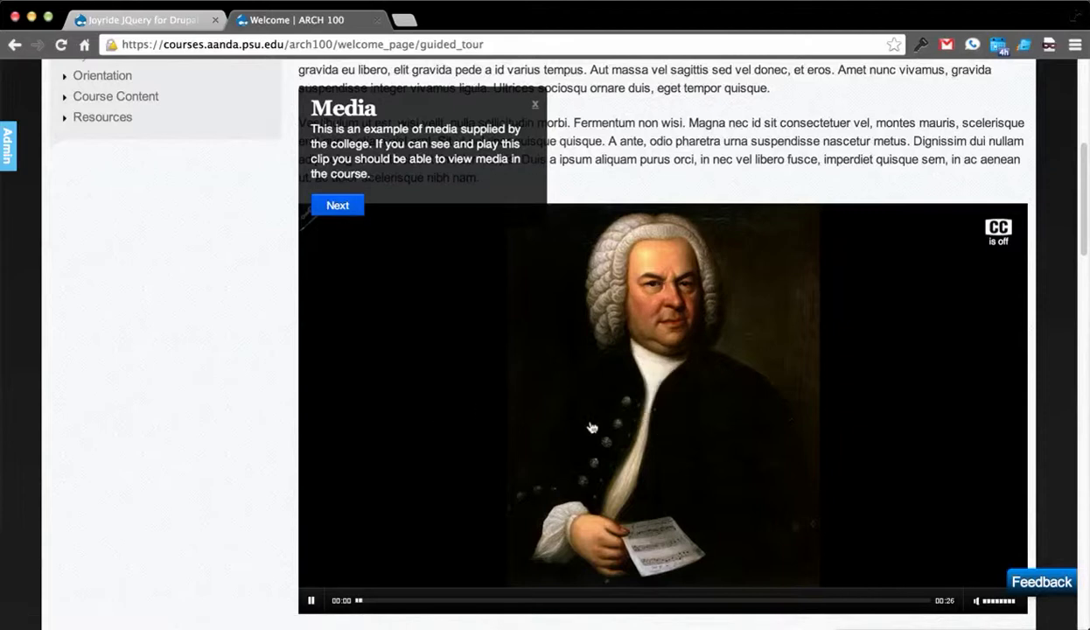
{"action": "left_click", "coordinate": [557, 394]}
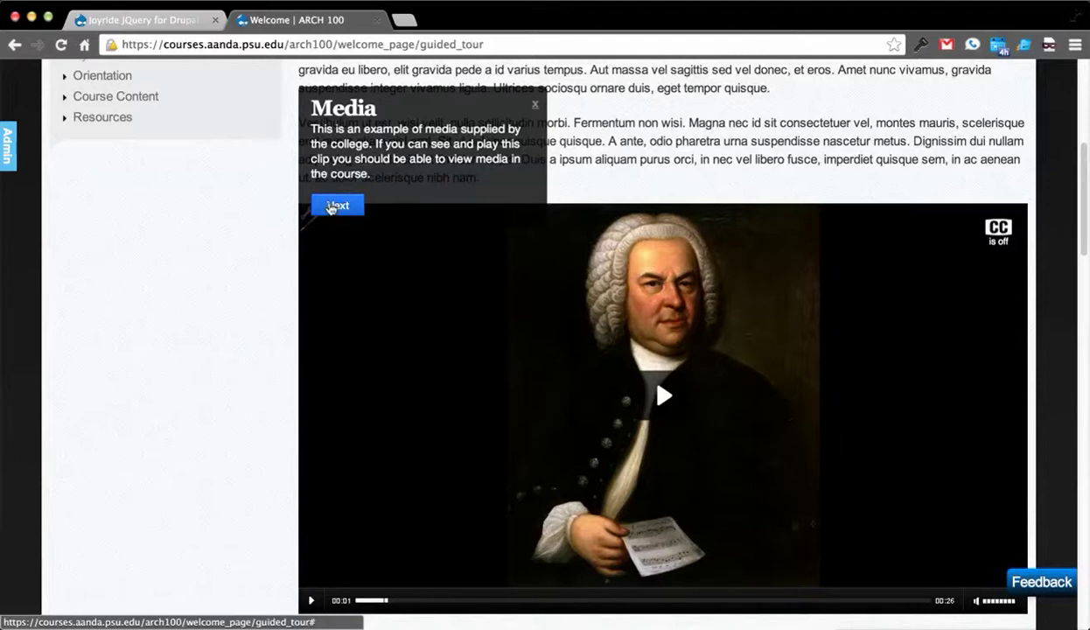
{"action": "left_click", "coordinate": [331, 208]}
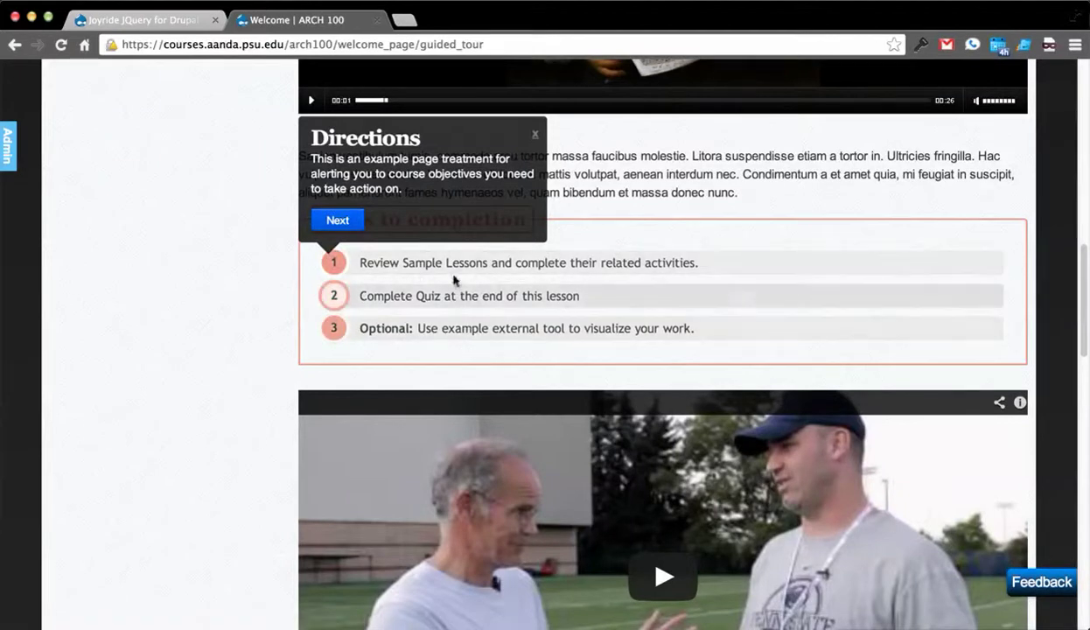
{"action": "left_click", "coordinate": [333, 221]}
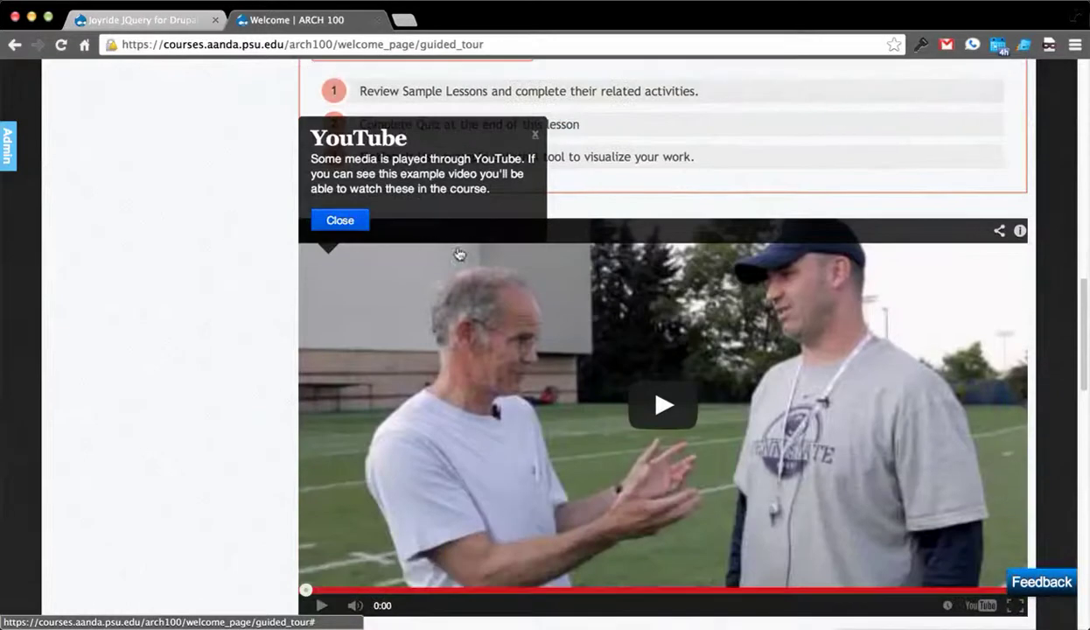
{"action": "left_click", "coordinate": [340, 223]}
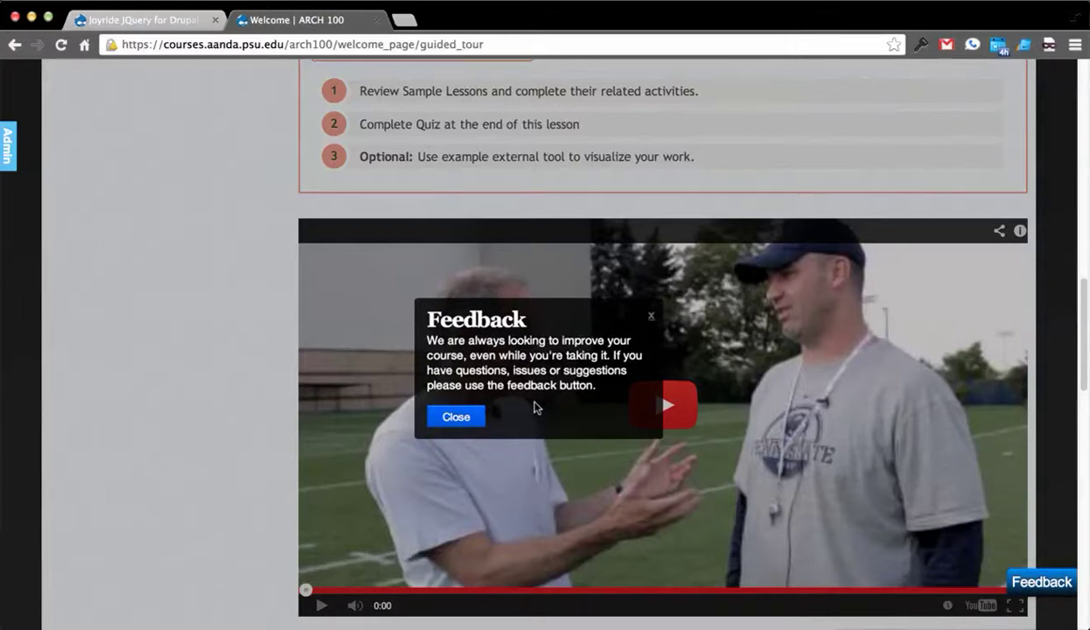
{"action": "left_click", "coordinate": [455, 411]}
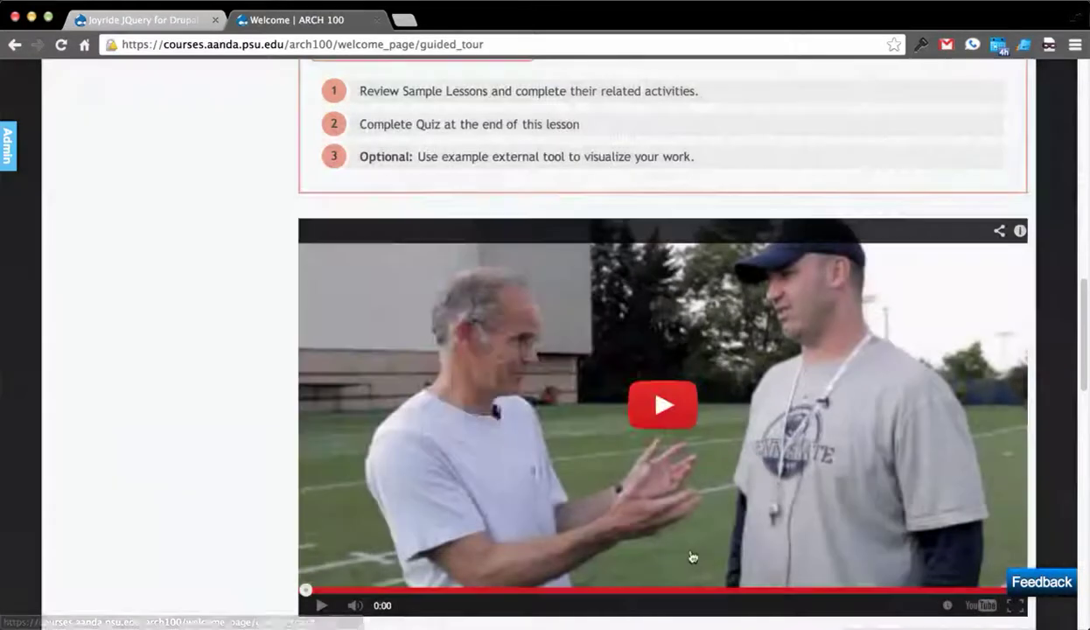
- Look over the rest of the guided tour sample page, including the Lesson 5 budgeting table
{"action": "scroll", "coordinate": [263, 446], "scroll_direction": "down", "scroll_amount": 5}
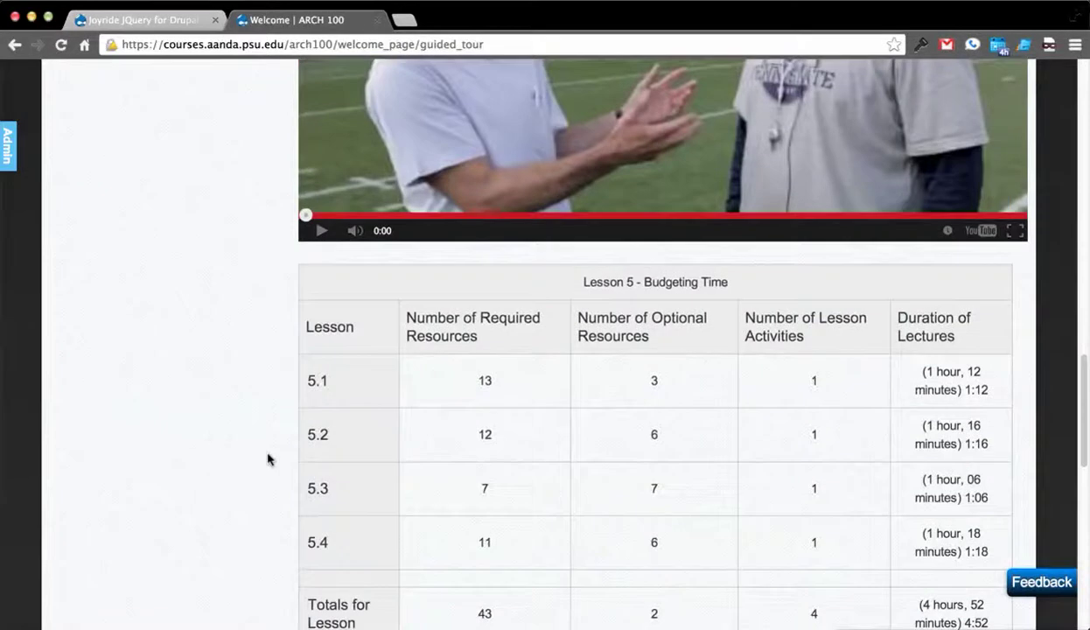
{"action": "scroll", "coordinate": [255, 454], "scroll_direction": "down", "scroll_amount": 2}
{"action": "scroll", "coordinate": [254, 454], "scroll_direction": "up", "scroll_amount": 10}
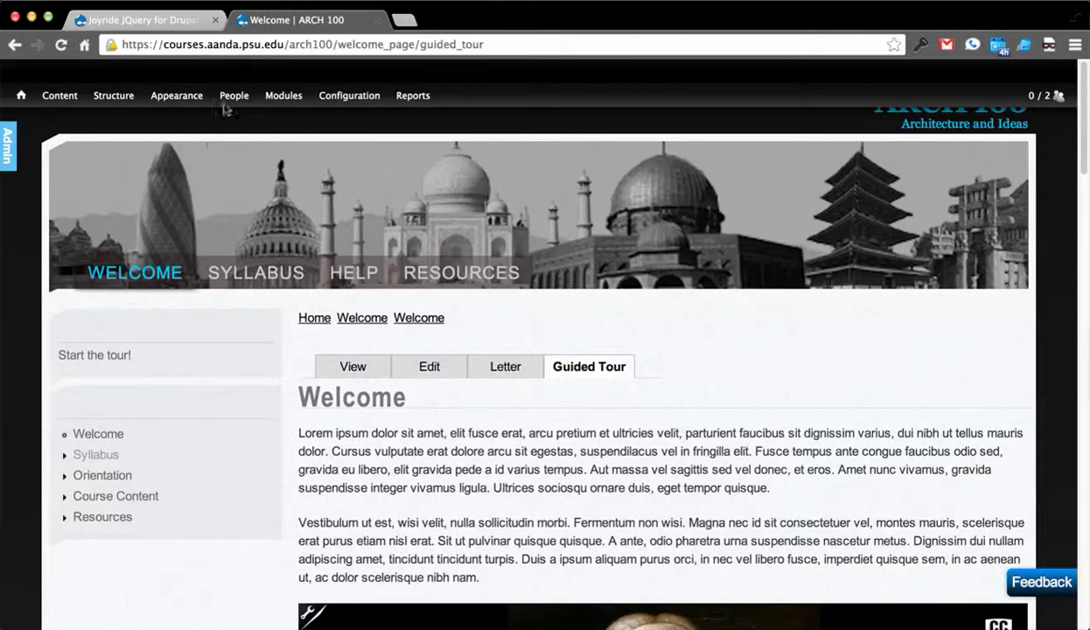
- Switch to the Joyride project page on drupal.org and review the module description and Drupal installation instructions
{"action": "left_click", "coordinate": [159, 26]}
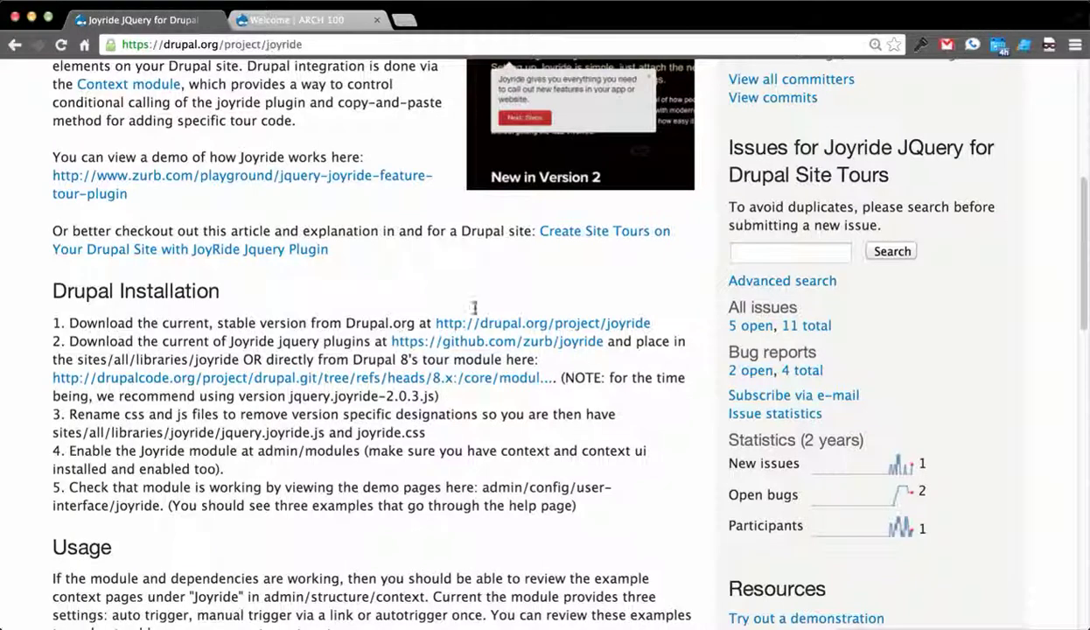
{"action": "scroll", "coordinate": [477, 308], "scroll_direction": "up", "scroll_amount": 5}
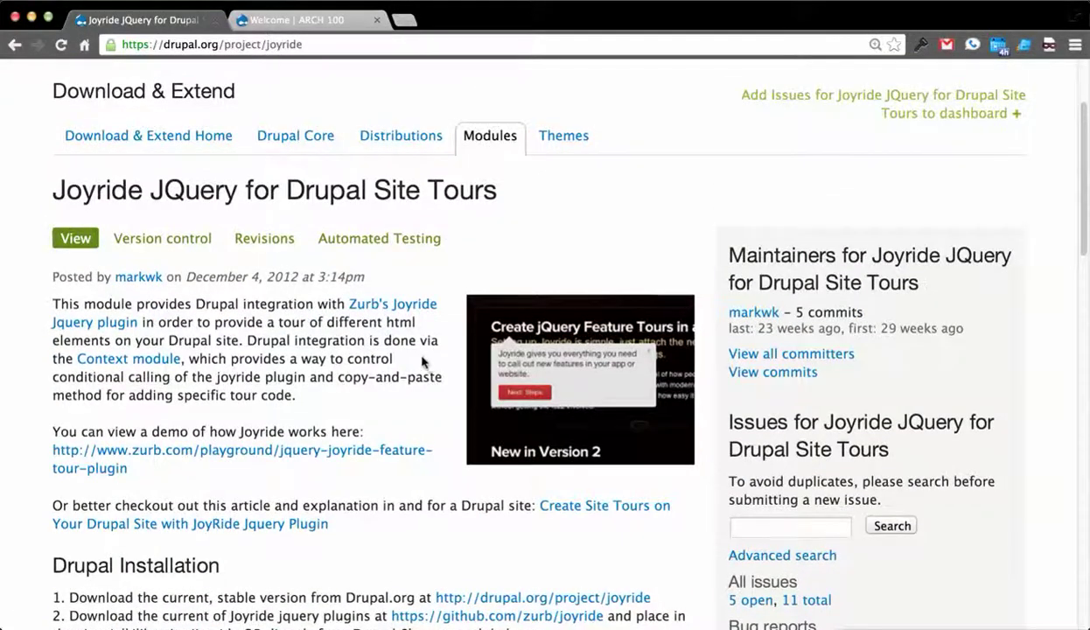
{"action": "scroll", "coordinate": [414, 350], "scroll_direction": "down", "scroll_amount": 3}
{"action": "scroll", "coordinate": [414, 350], "scroll_direction": "down", "scroll_amount": 2}
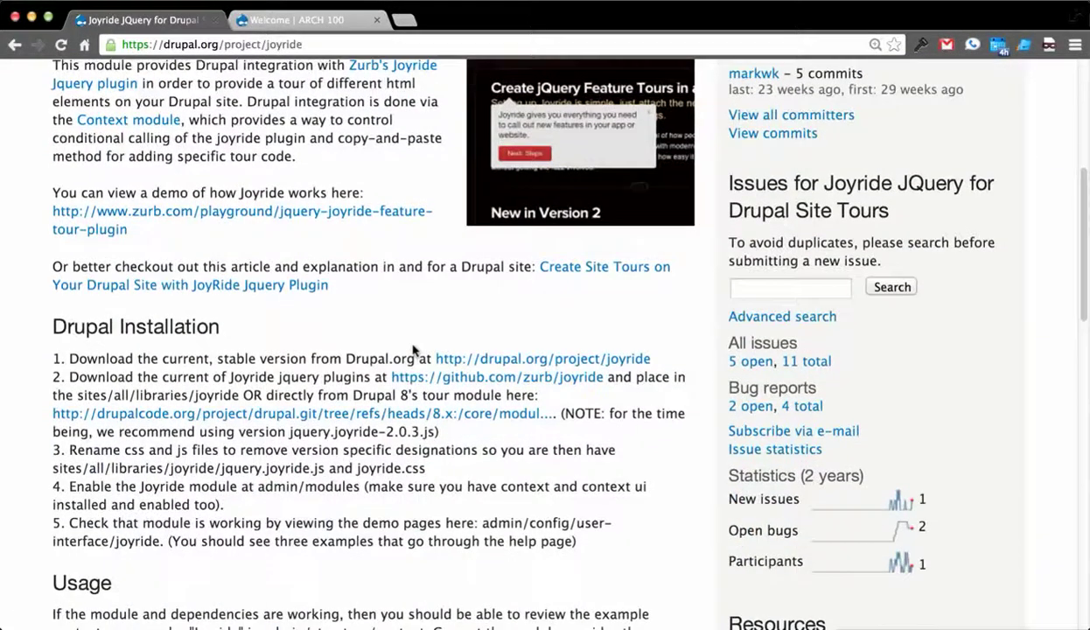